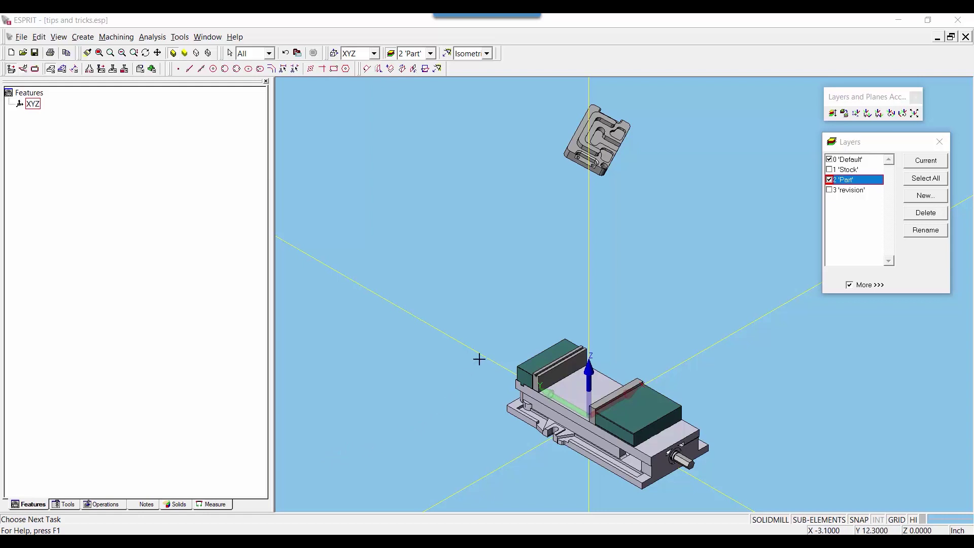
# Start Create Work Plane from Geometry and pick the part's bottom edge as the first element.
pyautogui.scroll(2, 569, 141)
pyautogui.scroll(4, 566, 162)
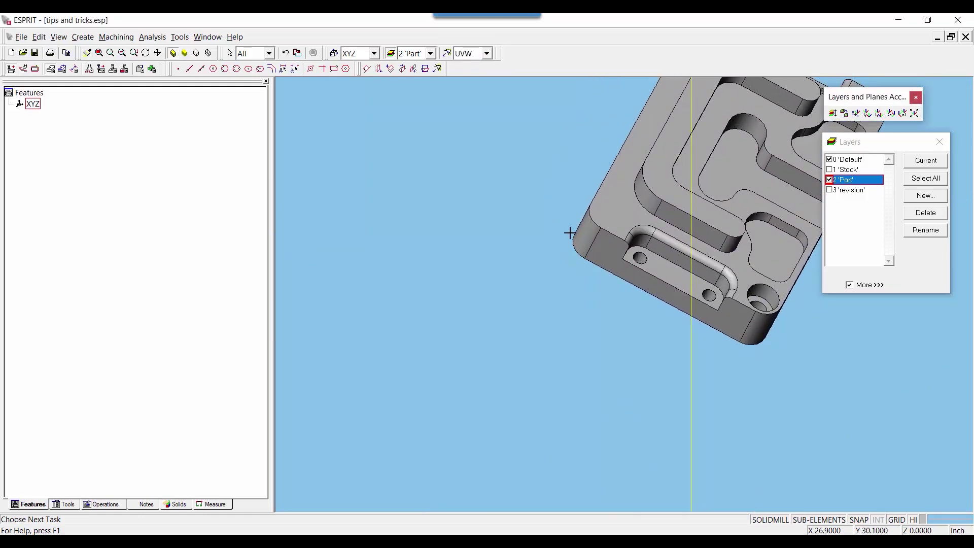
pyautogui.scroll(-6, 572, 231)
pyautogui.scroll(5, 550, 351)
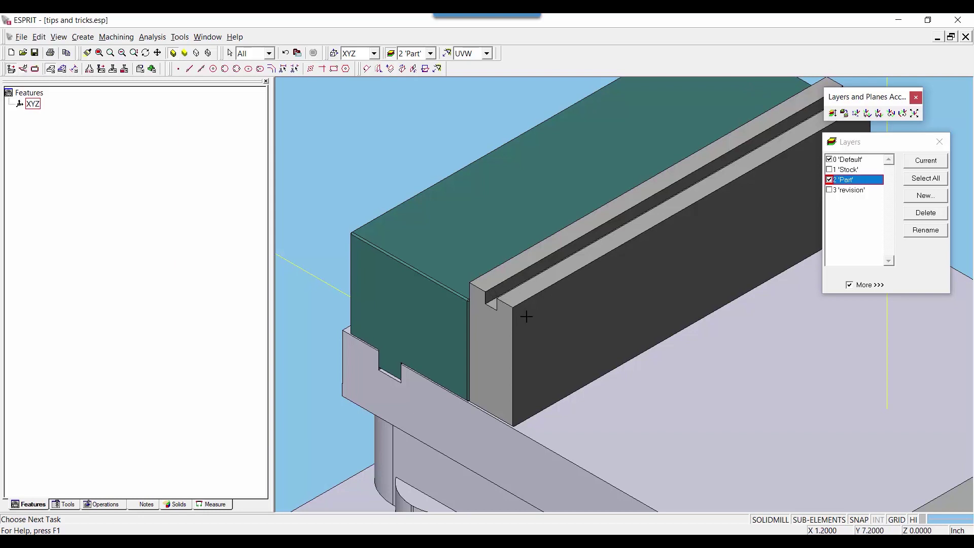
pyautogui.scroll(-10, 520, 315)
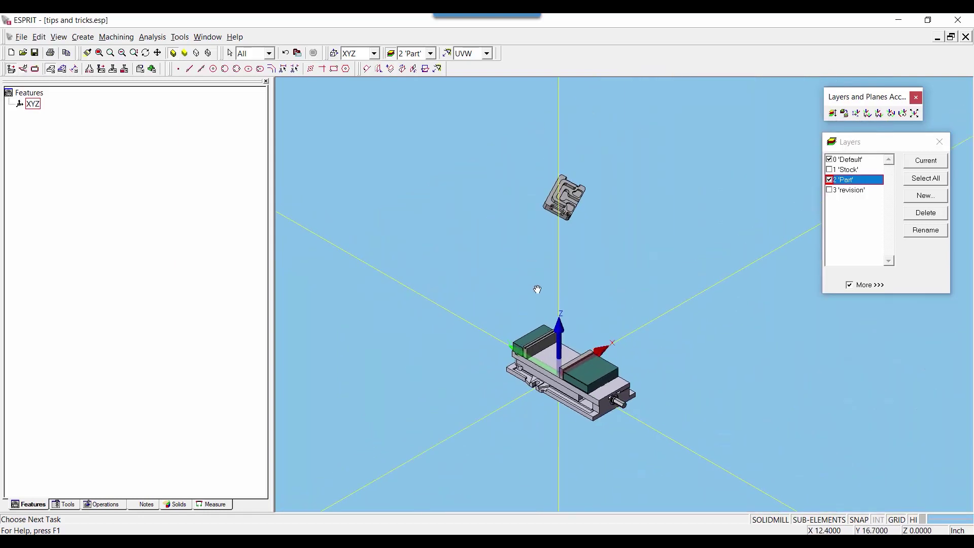
pyautogui.scroll(10, 537, 287)
pyautogui.scroll(3, 510, 233)
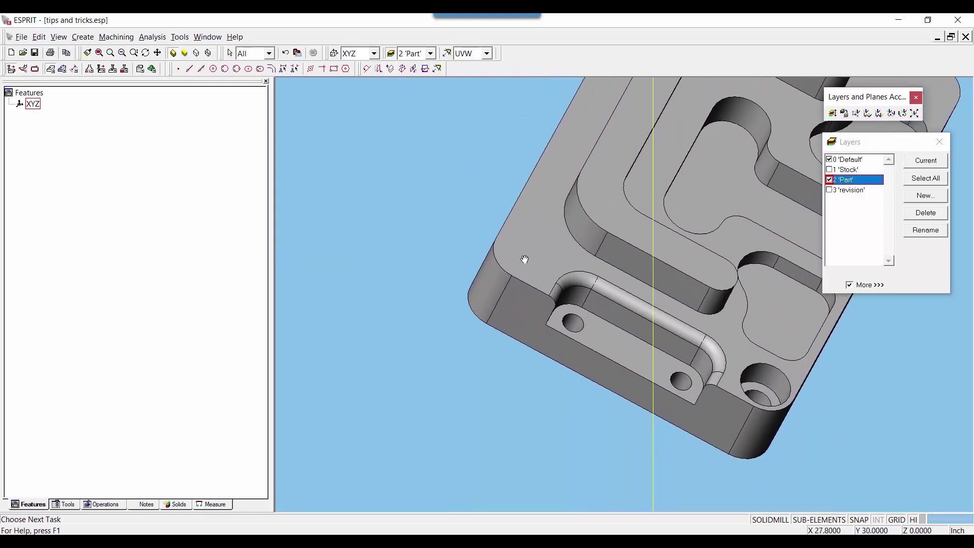
pyautogui.click(51, 73)
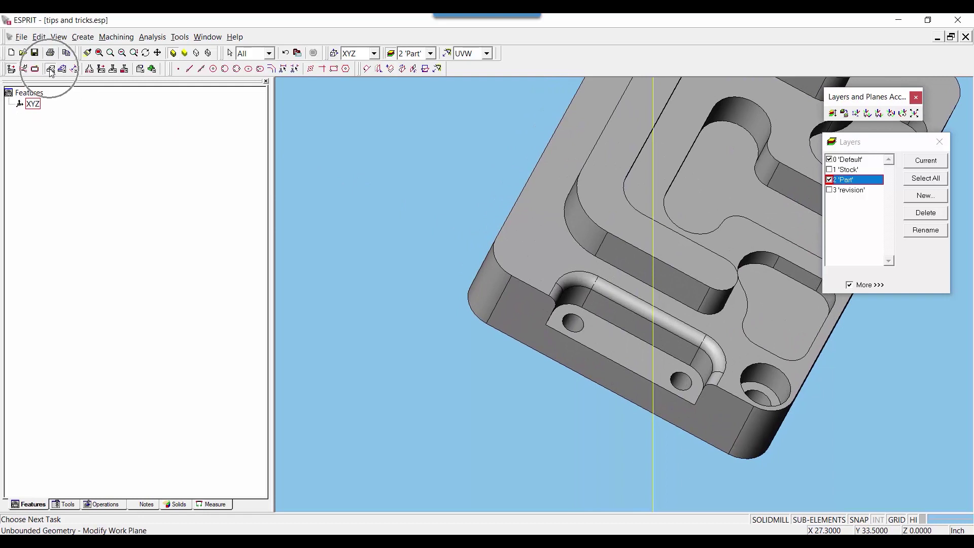
pyautogui.click(368, 70)
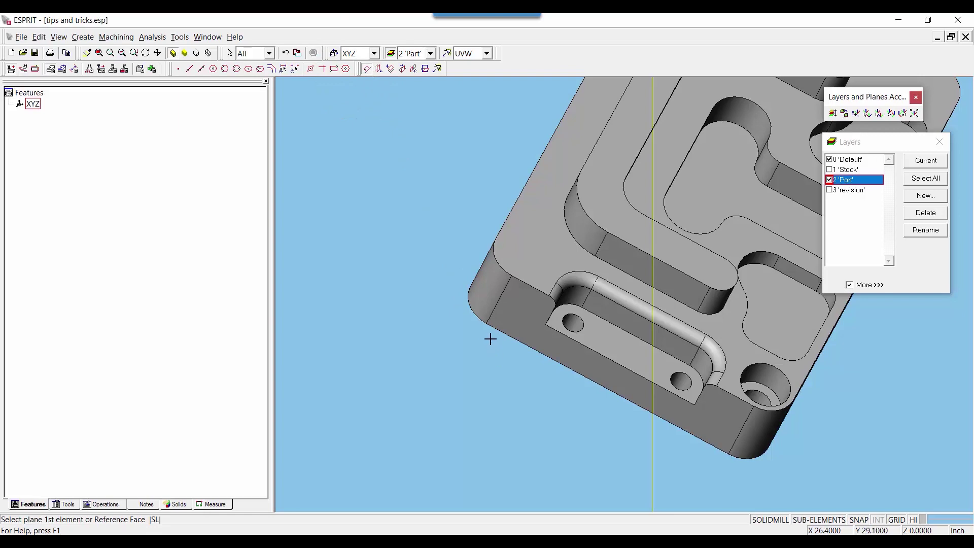
pyautogui.click(522, 343)
pyautogui.click(518, 342)
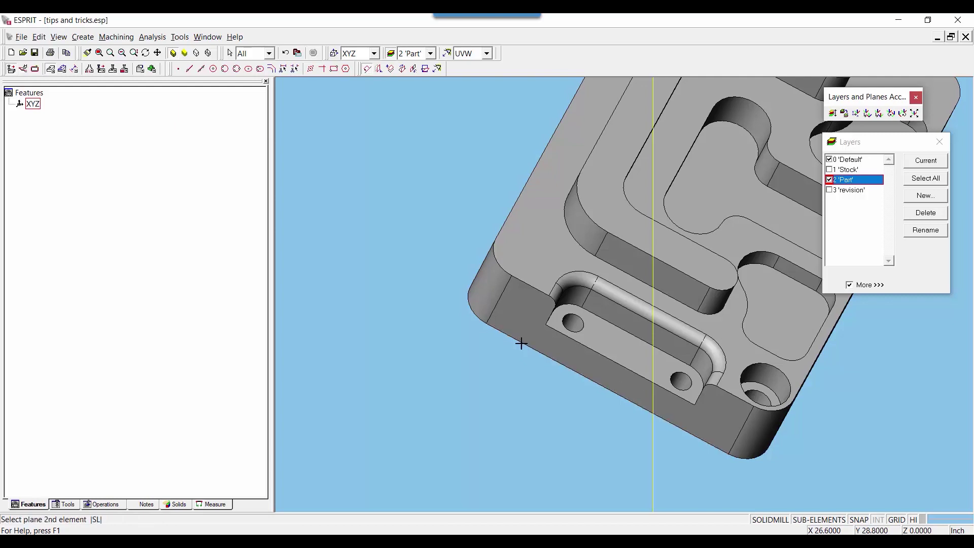
# Pick the part's corner edge as the second element to create the UVW work plane.
pyautogui.moveTo(479, 359); pyautogui.dragTo(526, 330, button='middle')
pyautogui.scroll(5, 576, 291)
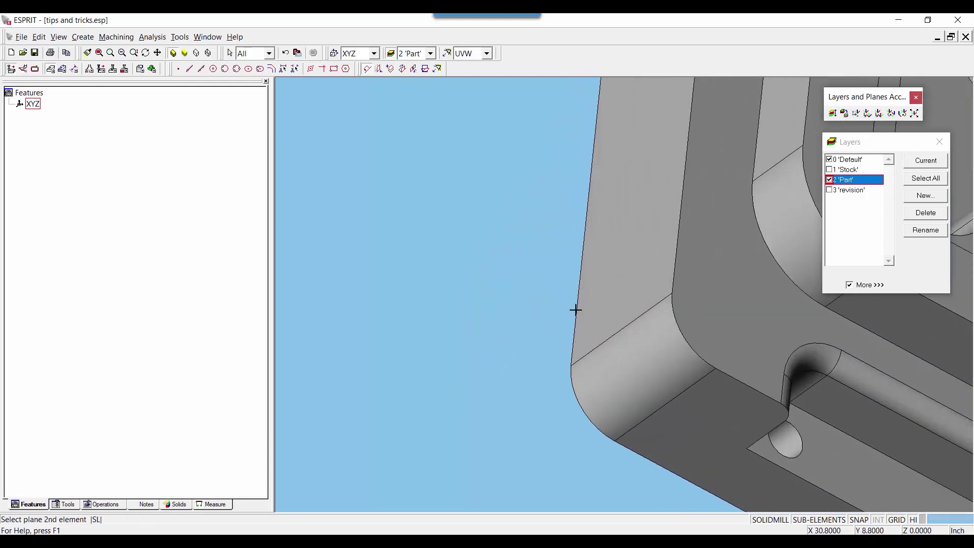
pyautogui.click(576, 309)
pyautogui.click(576, 311)
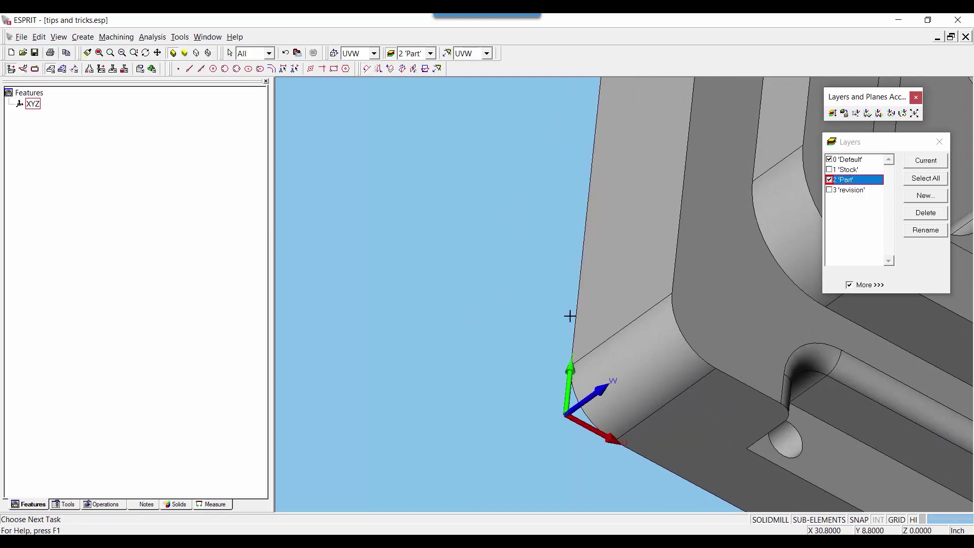
pyautogui.scroll(-5, 563, 335)
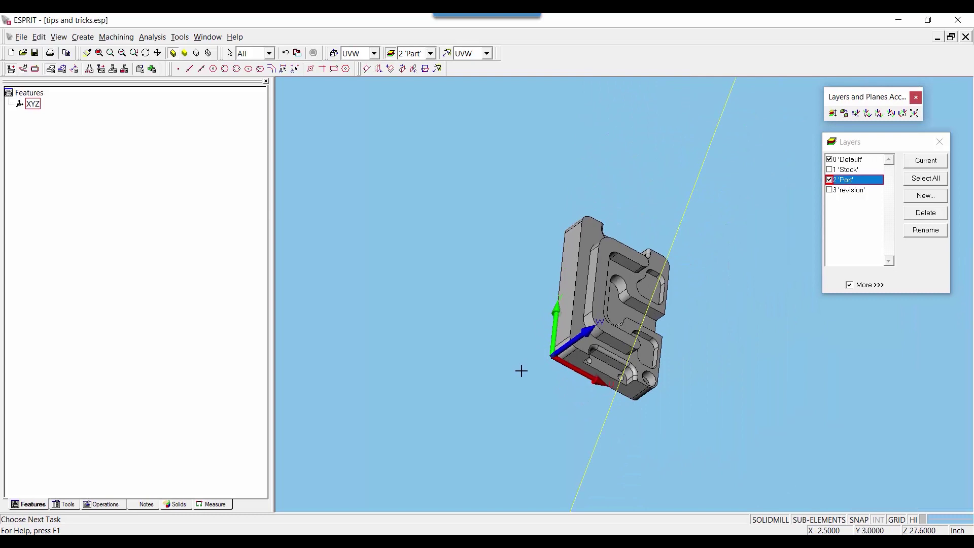
pyautogui.moveTo(524, 375); pyautogui.dragTo(502, 332, button='middle')
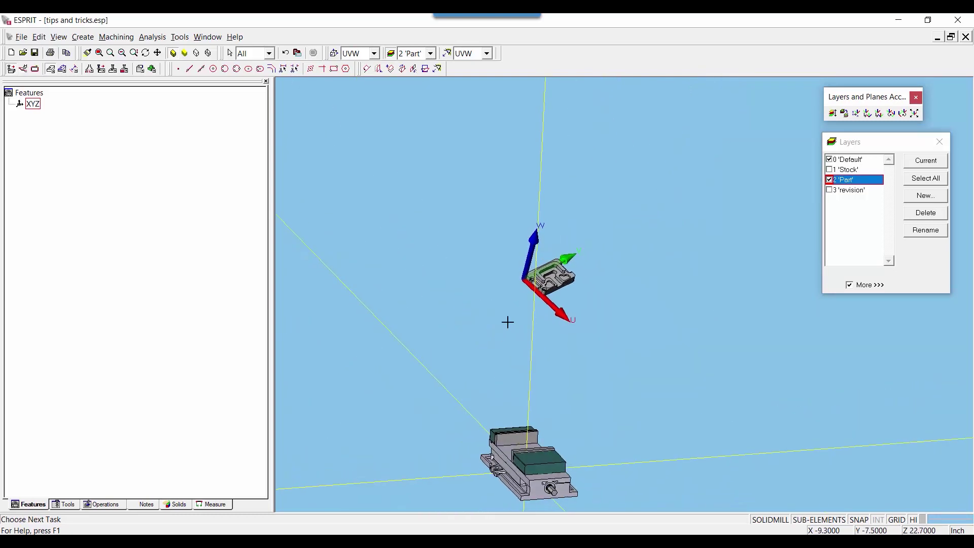
pyautogui.scroll(3, 527, 271)
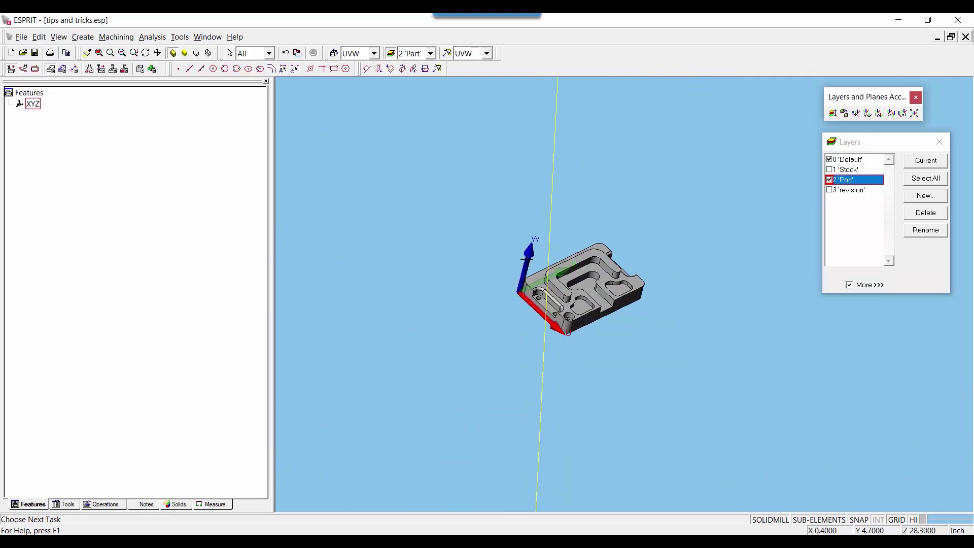
pyautogui.moveTo(525, 288); pyautogui.dragTo(477, 406, button='middle')
pyautogui.scroll(5, 477, 439)
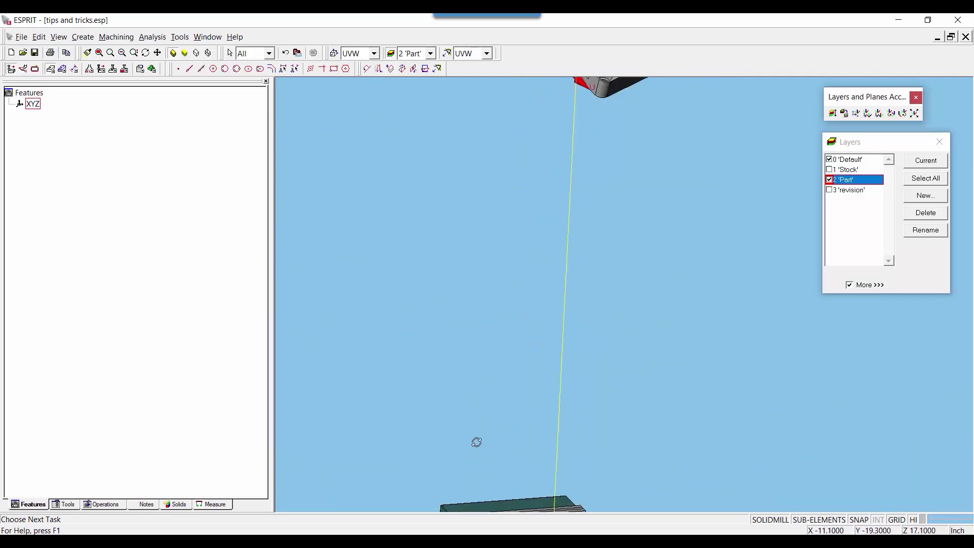
pyautogui.scroll(5, 472, 406)
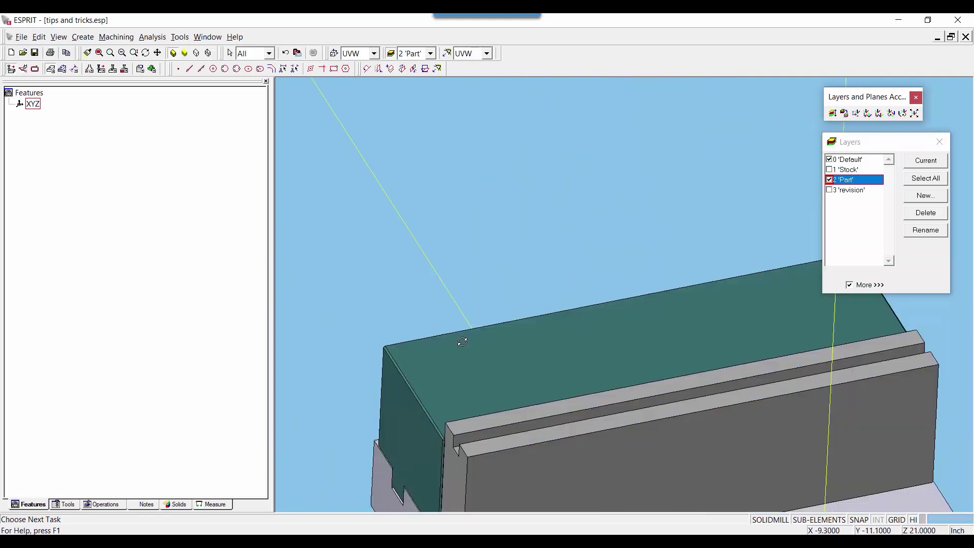
pyautogui.scroll(2, 481, 446)
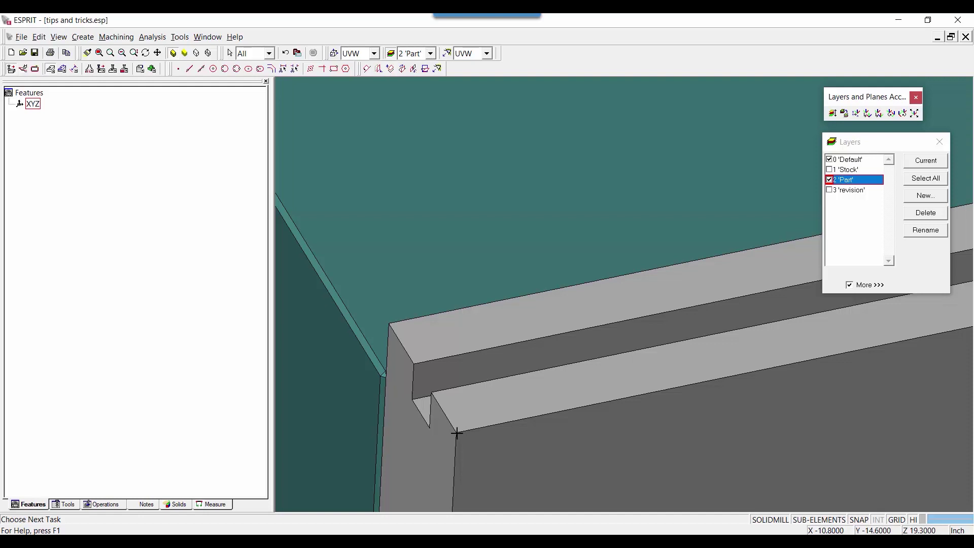
pyautogui.scroll(-8, 451, 426)
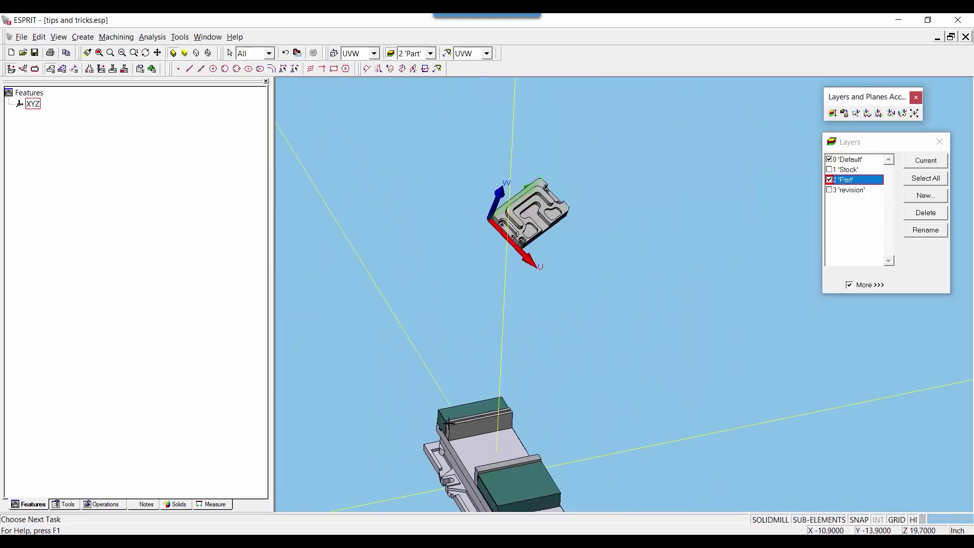
pyautogui.scroll(3, 500, 214)
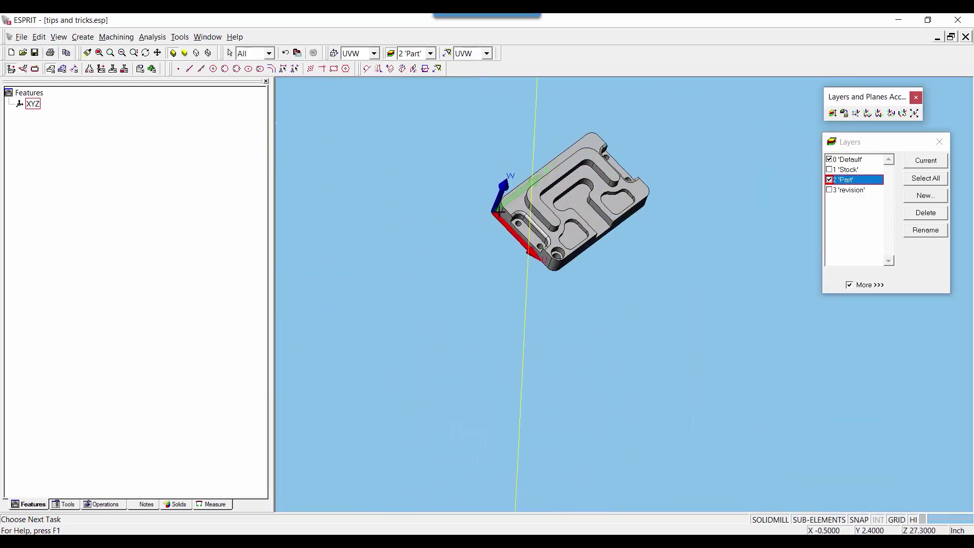
pyautogui.moveTo(504, 289)
pyautogui.mouseDown(button='middle')
pyautogui.moveTo(502, 264)
pyautogui.moveTo(518, 285)
pyautogui.mouseUp(button='middle')
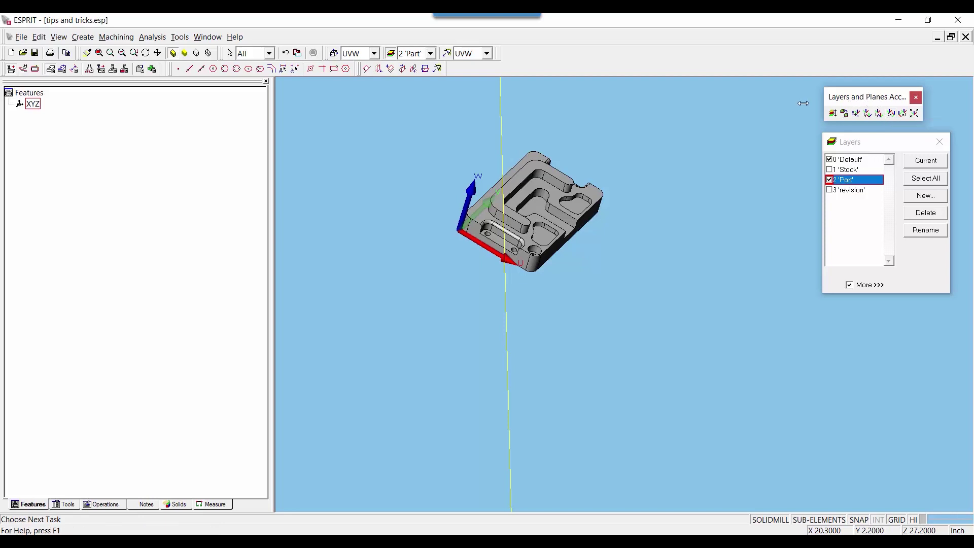
# Turn on the Accessories toolbar.
pyautogui.click(58, 37)
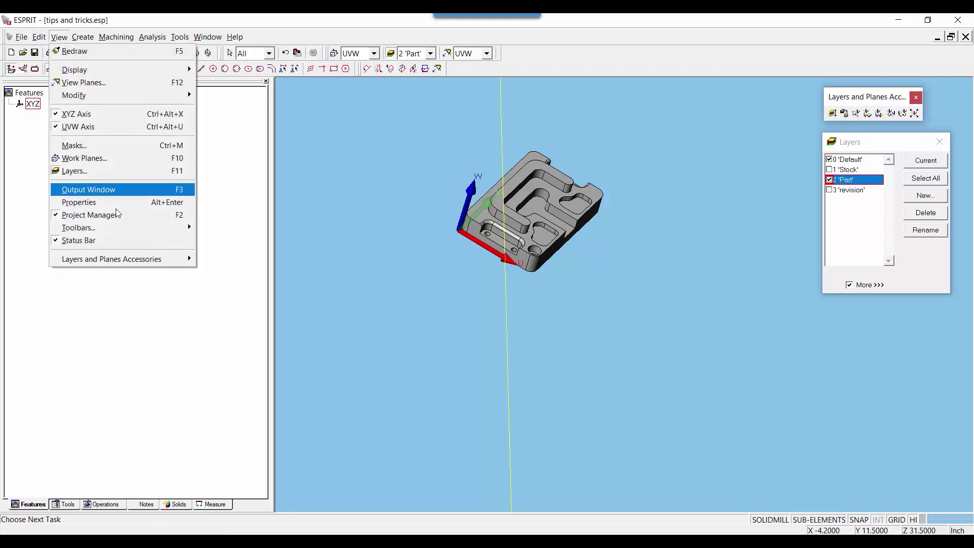
pyautogui.moveTo(117, 227)
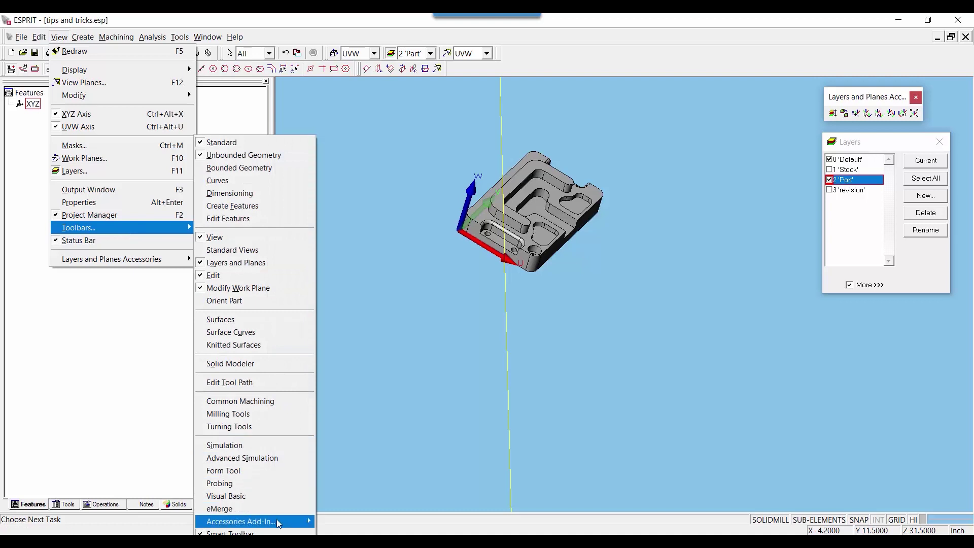
pyautogui.moveTo(278, 524)
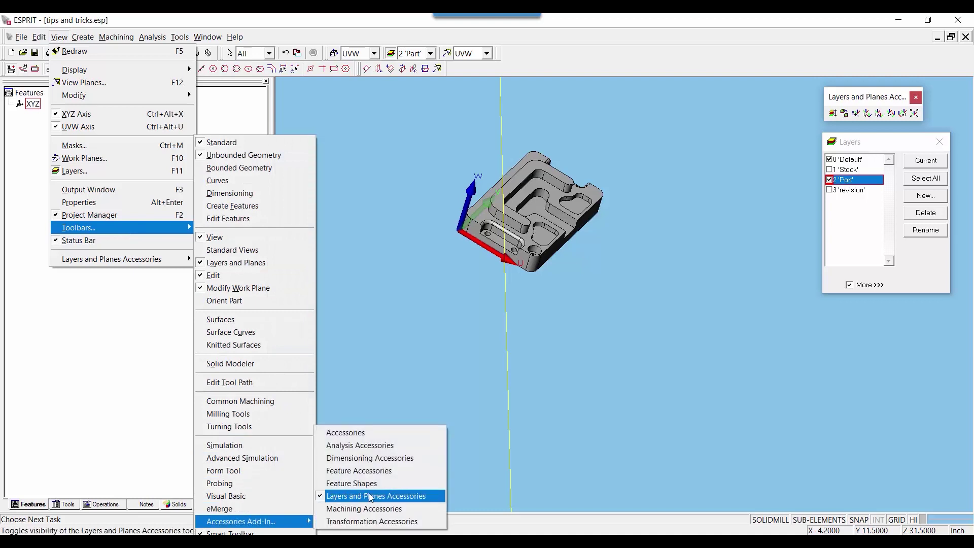
pyautogui.click(350, 433)
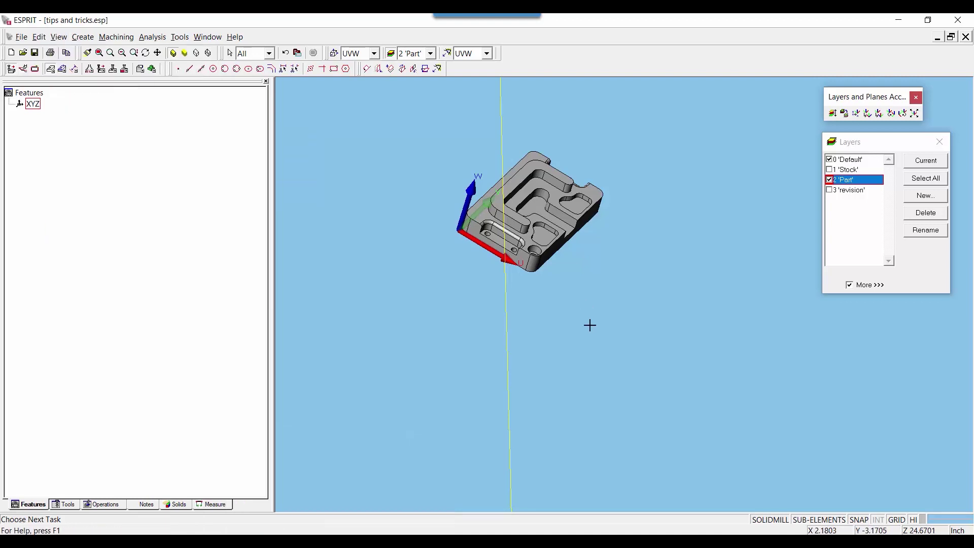
# Rotate the work plane +90° about U and show the Stock layer.
pyautogui.click(893, 116)
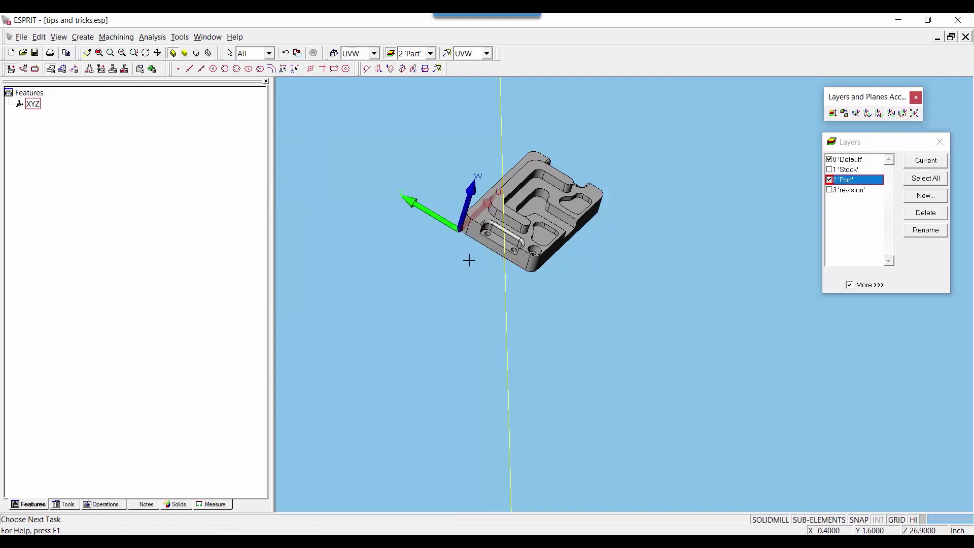
pyautogui.scroll(-3, 449, 278)
pyautogui.scroll(2, 503, 212)
pyautogui.click(830, 169)
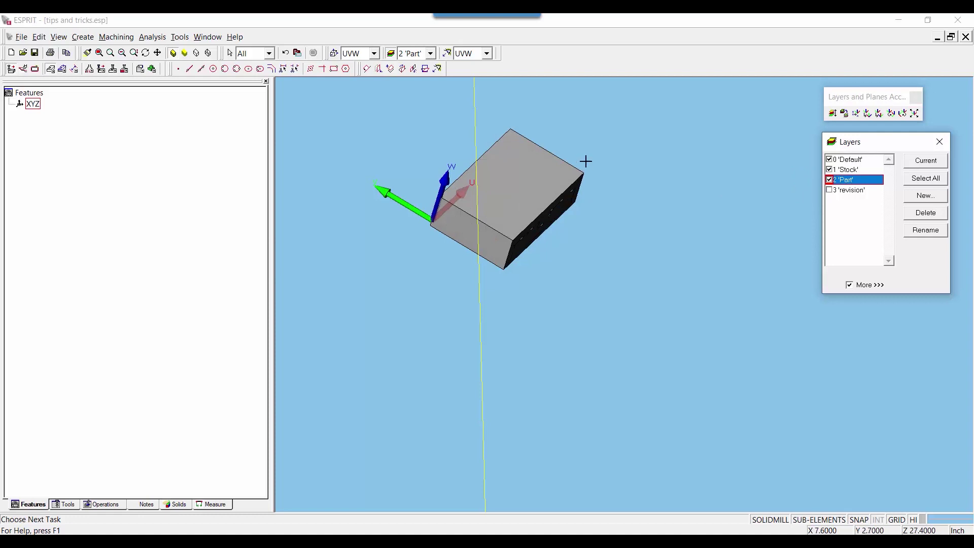
# Window-select the part block in the viewport.
pyautogui.click(652, 101)
pyautogui.click(335, 325)
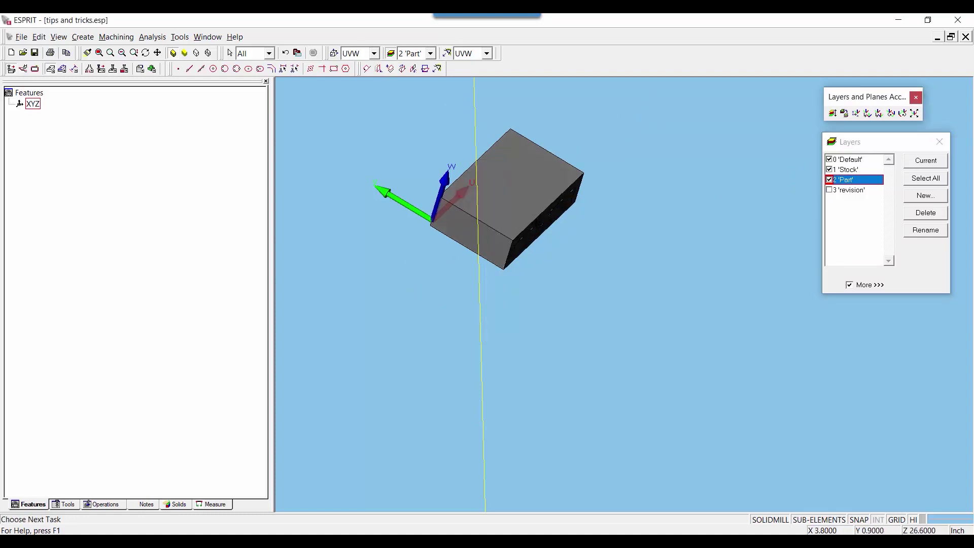
pyautogui.scroll(-3, 533, 238)
# Start Copy/Move on the selected block with the Align Plane move option.
pyautogui.rightClick(547, 242)
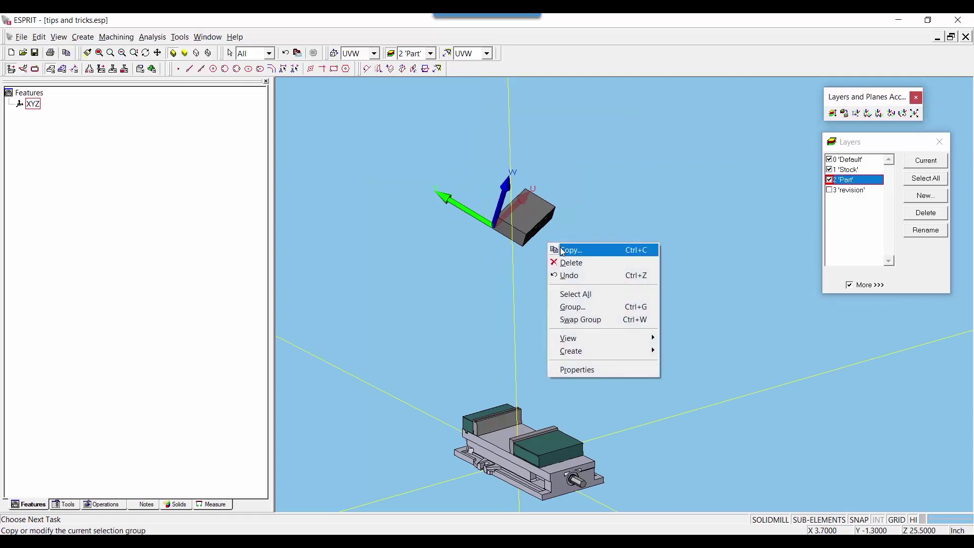
pyautogui.click(555, 250)
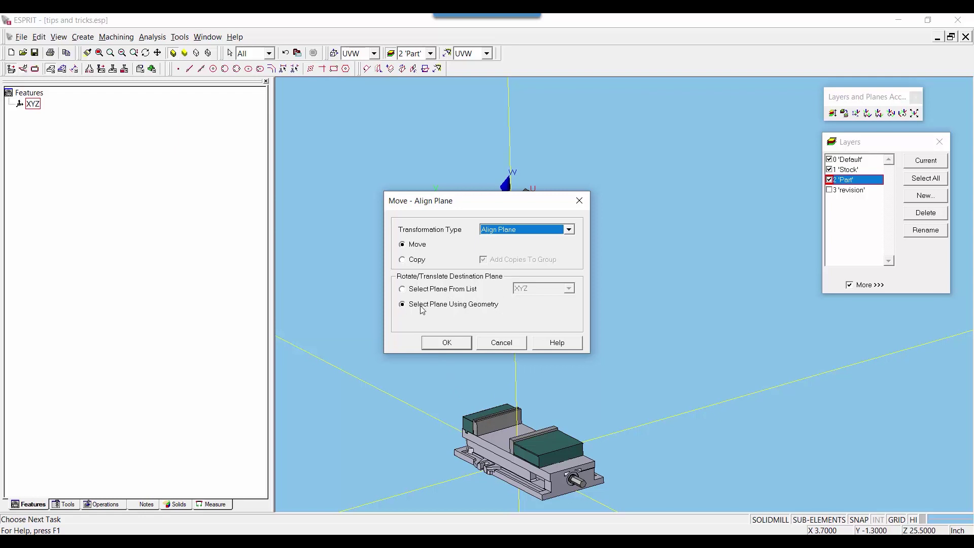
pyautogui.click(458, 347)
# Pick two vise jaw edges as the destination plane, seating the block on the jaw.
pyautogui.scroll(10, 456, 387)
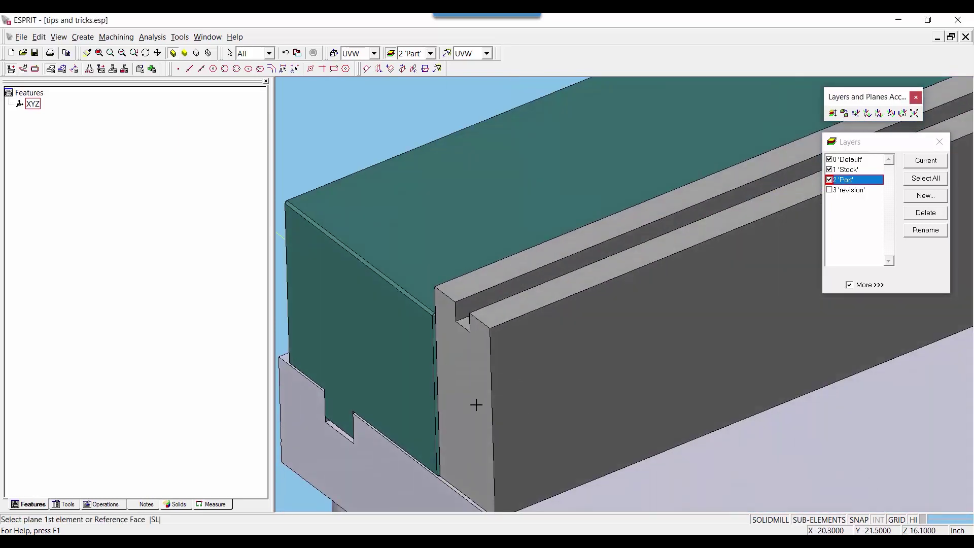
pyautogui.click(537, 309)
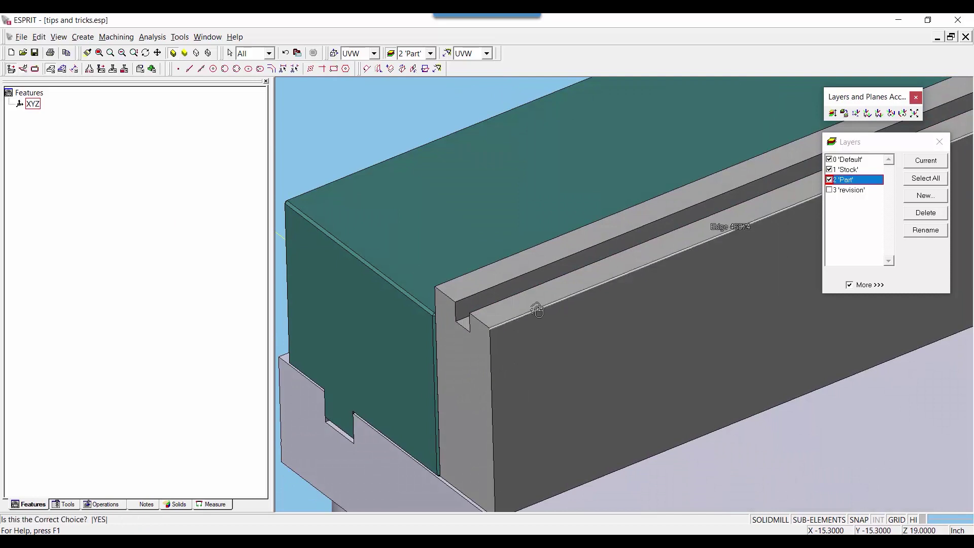
pyautogui.click(537, 309)
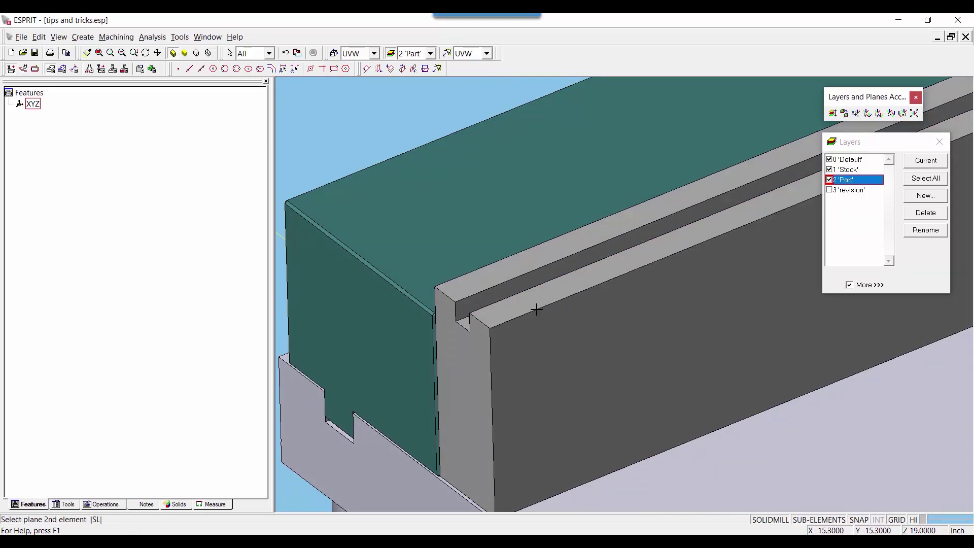
pyautogui.click(480, 321)
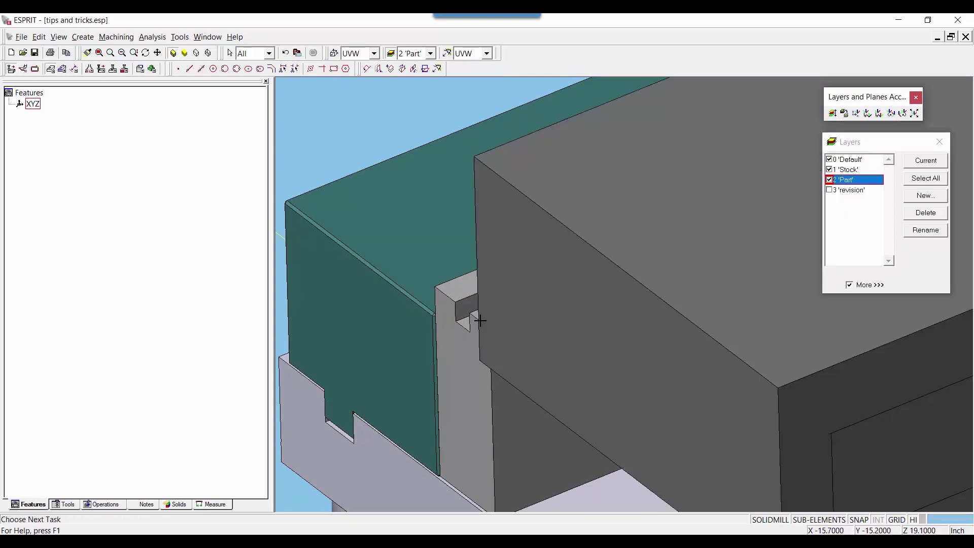
pyautogui.click(477, 322)
pyautogui.moveTo(506, 365); pyautogui.dragTo(523, 349, button='middle')
# Hide the Stock layer and measure from the vise jaw edge to the part edge (2.331305).
pyautogui.click(832, 174)
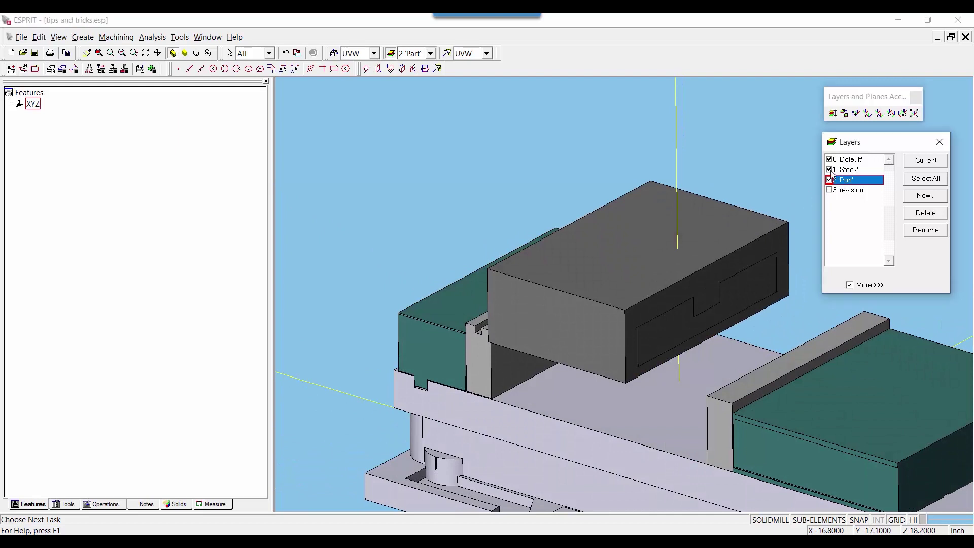
pyautogui.scroll(3, 615, 311)
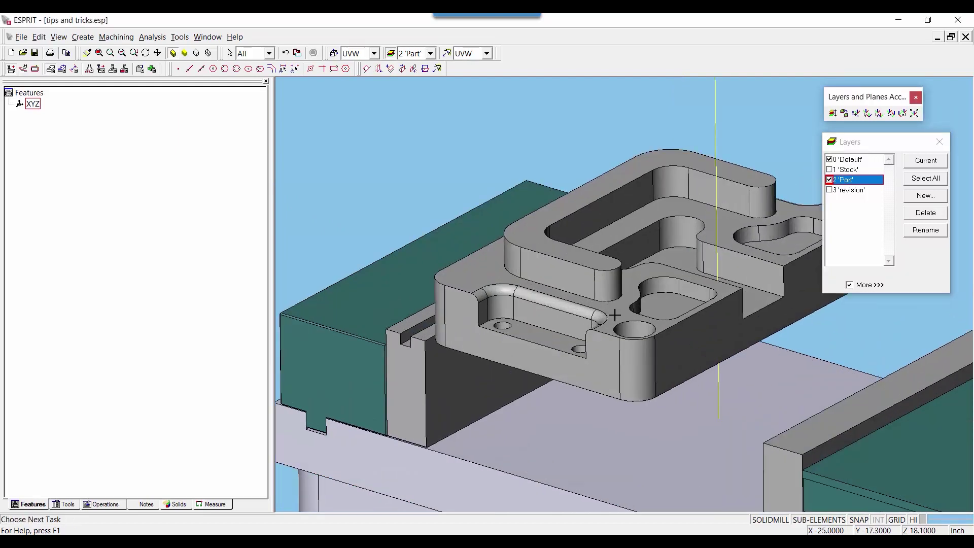
pyautogui.scroll(-3, 628, 321)
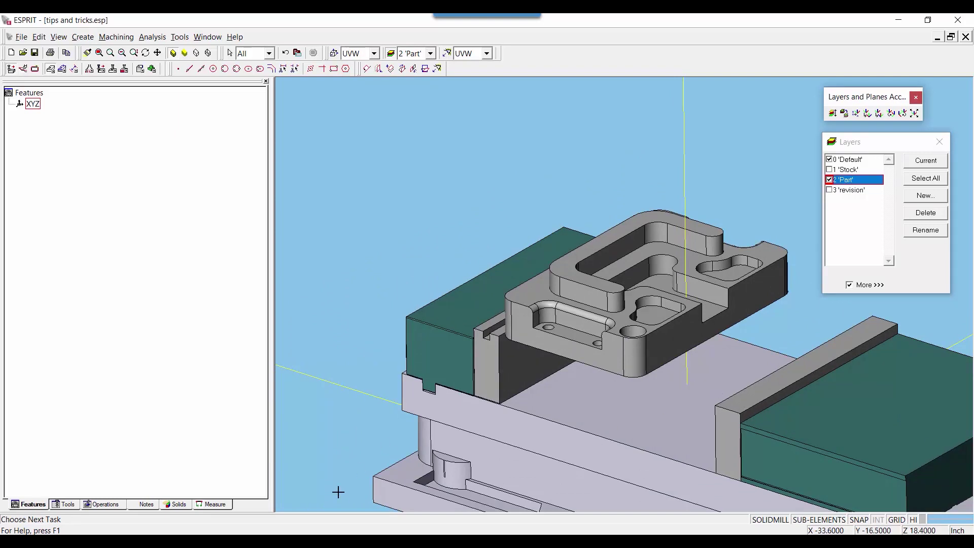
pyautogui.click(212, 504)
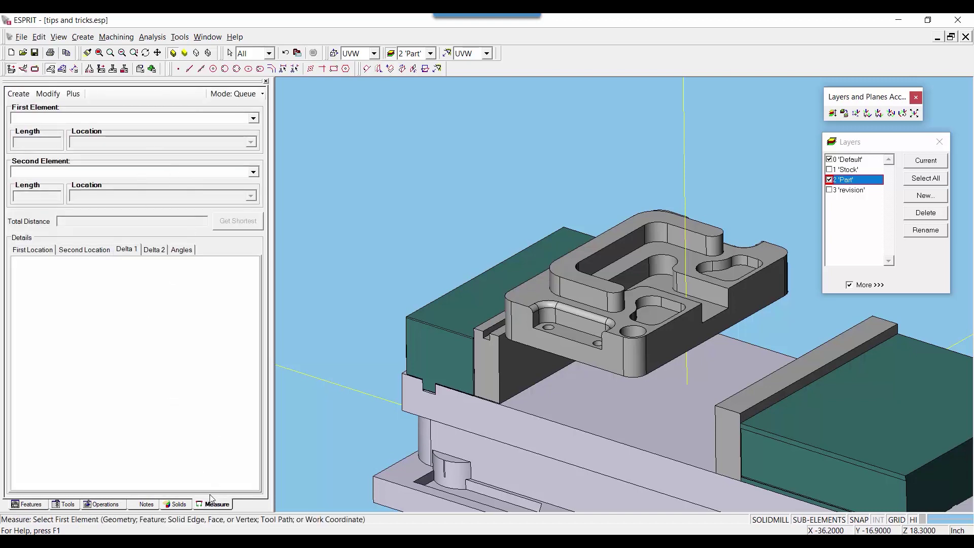
pyautogui.click(735, 394)
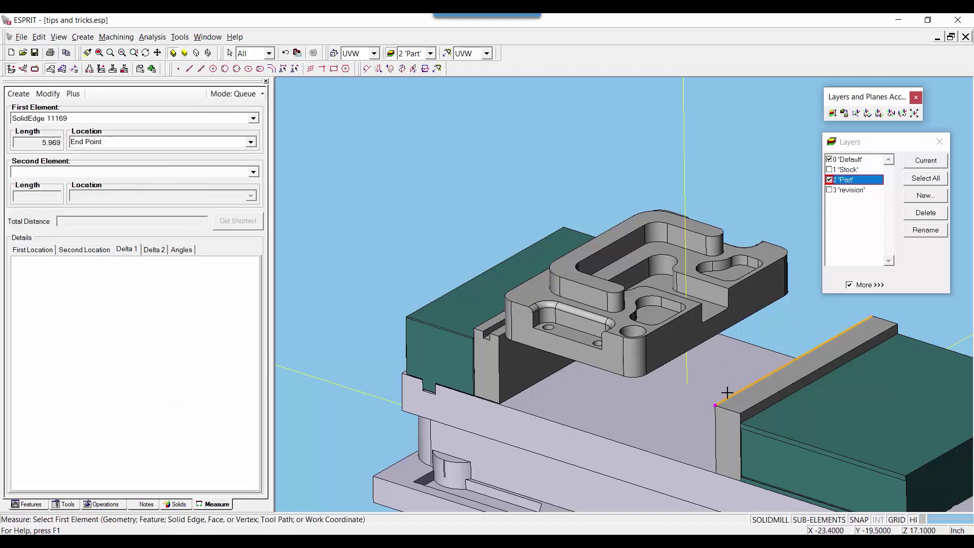
pyautogui.click(662, 361)
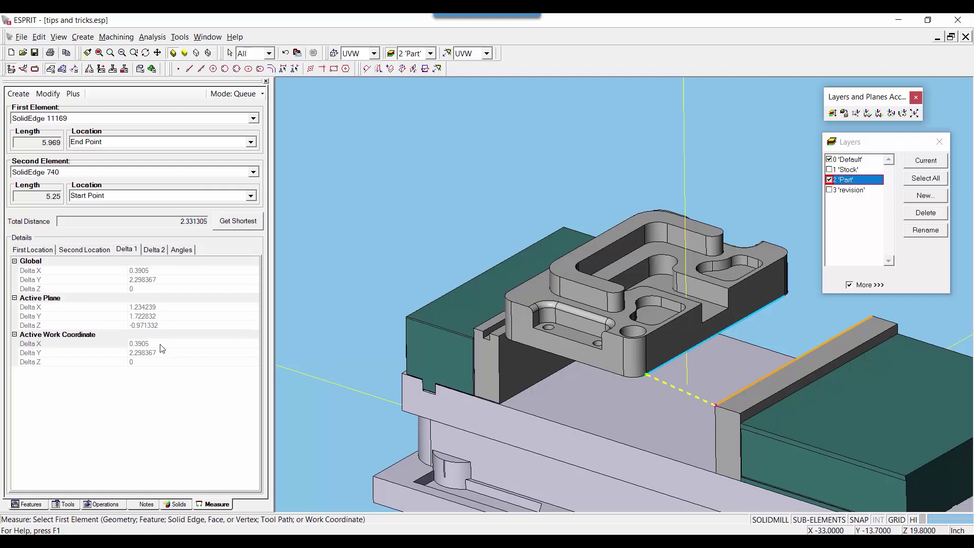
pyautogui.scroll(-3, 314, 244)
# Switch the work plane to XYZ and copy the Active Plane Delta Y value 2.298367.
pyautogui.click(368, 53)
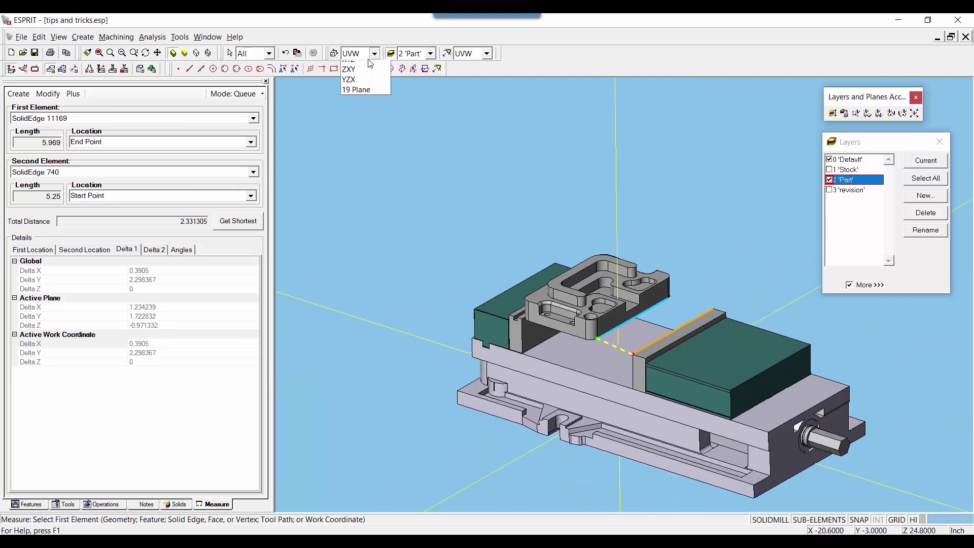
pyautogui.click(361, 77)
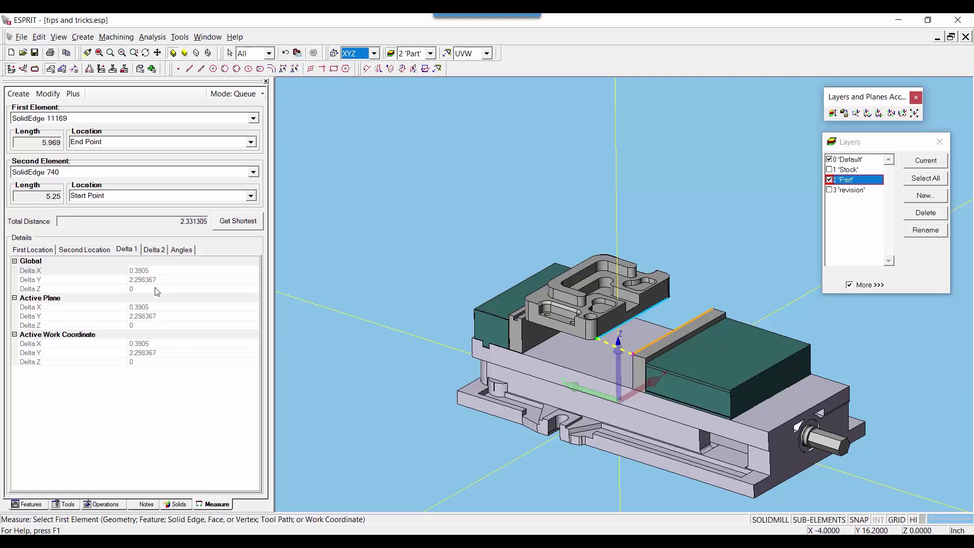
pyautogui.click(165, 317)
pyautogui.moveTo(154, 315); pyautogui.dragTo(126, 316)
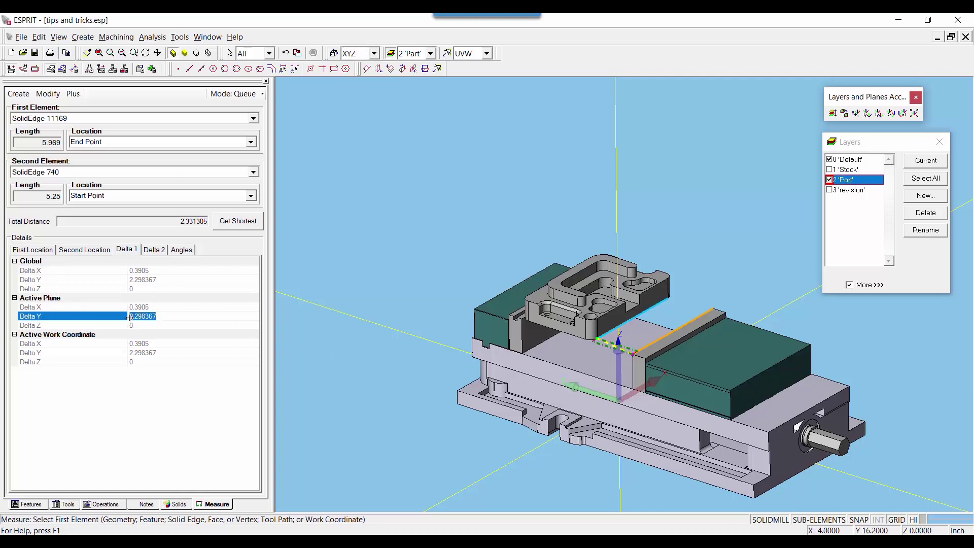
pyautogui.rightClick(143, 323)
pyautogui.click(175, 355)
# Move the part with a Translate transformation of 2.298367 in Y, X and Z at 0.
pyautogui.click(49, 506)
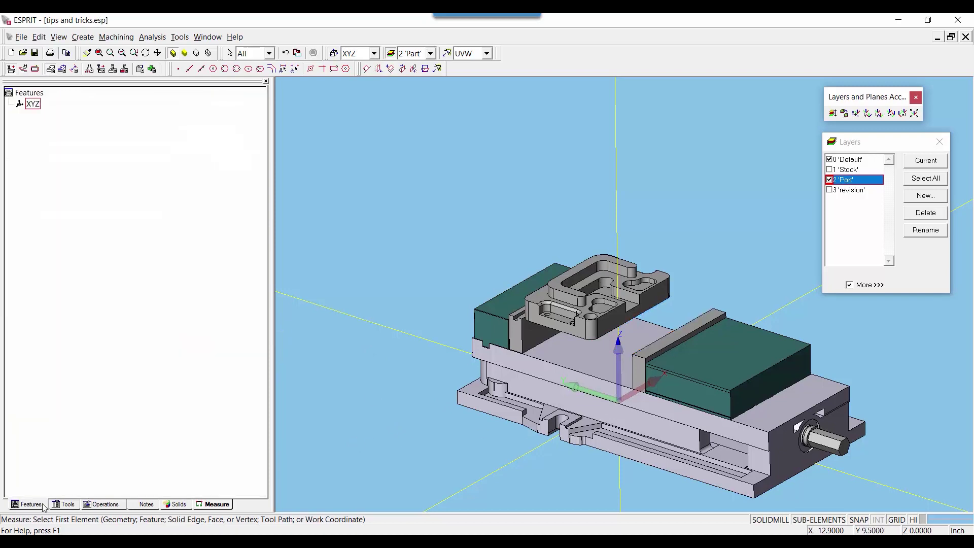
pyautogui.scroll(5, 660, 353)
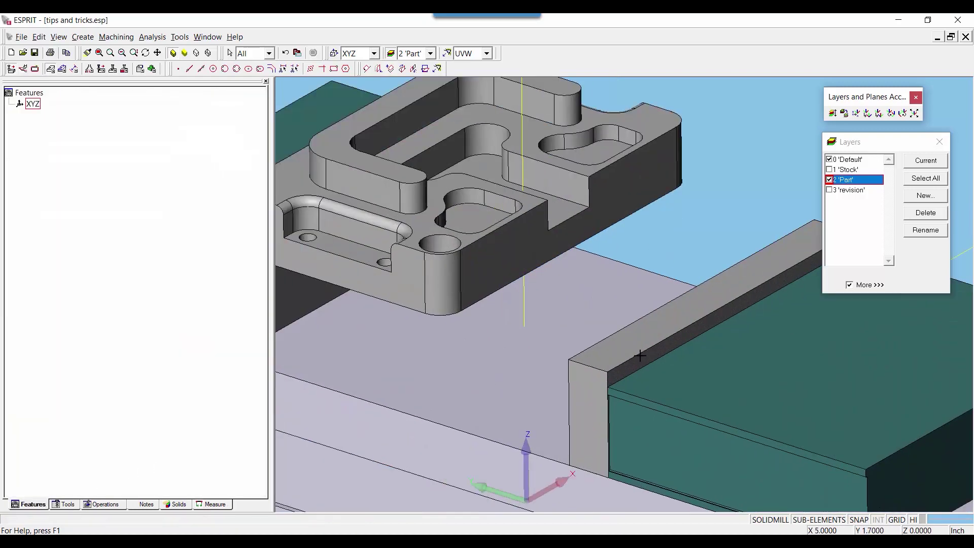
pyautogui.rightClick(696, 379)
pyautogui.click(703, 383)
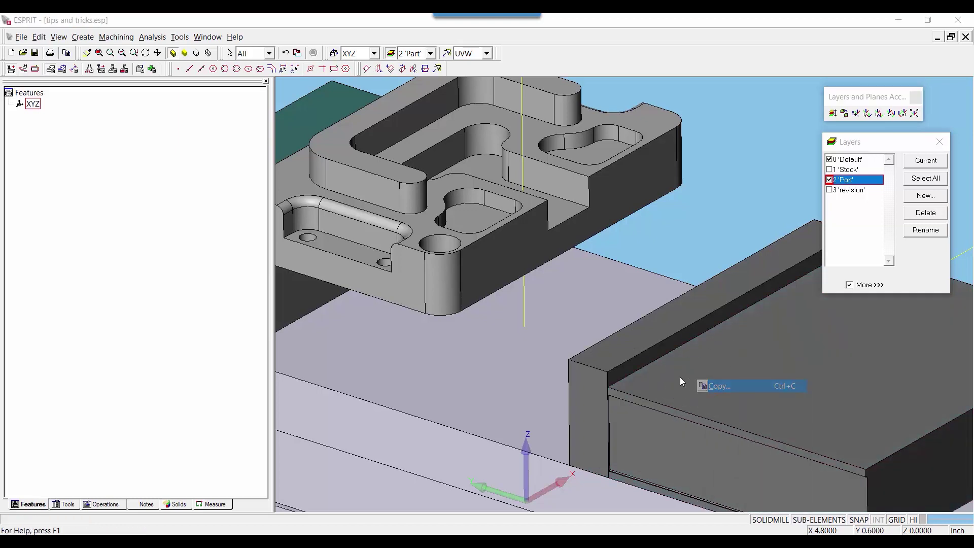
pyautogui.click(515, 229)
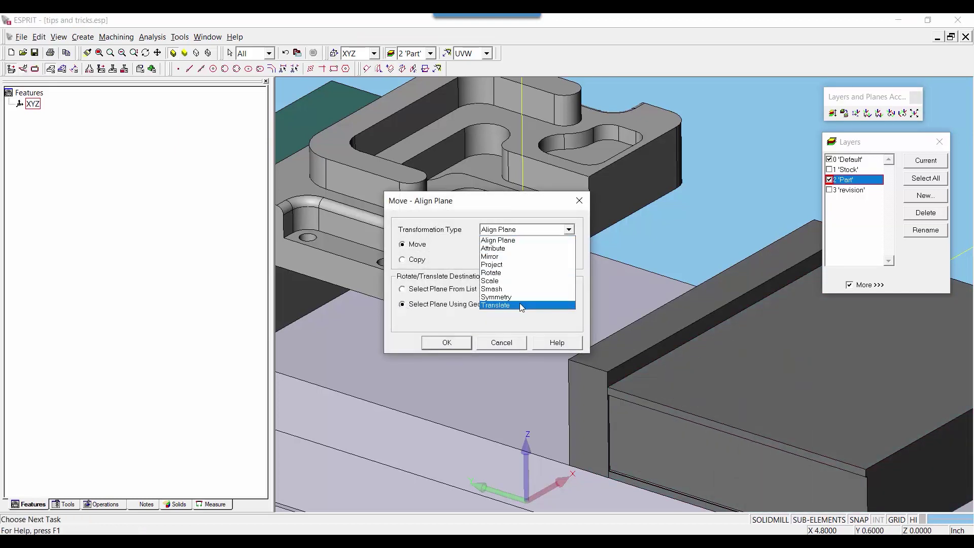
pyautogui.click(507, 303)
pyautogui.click(402, 289)
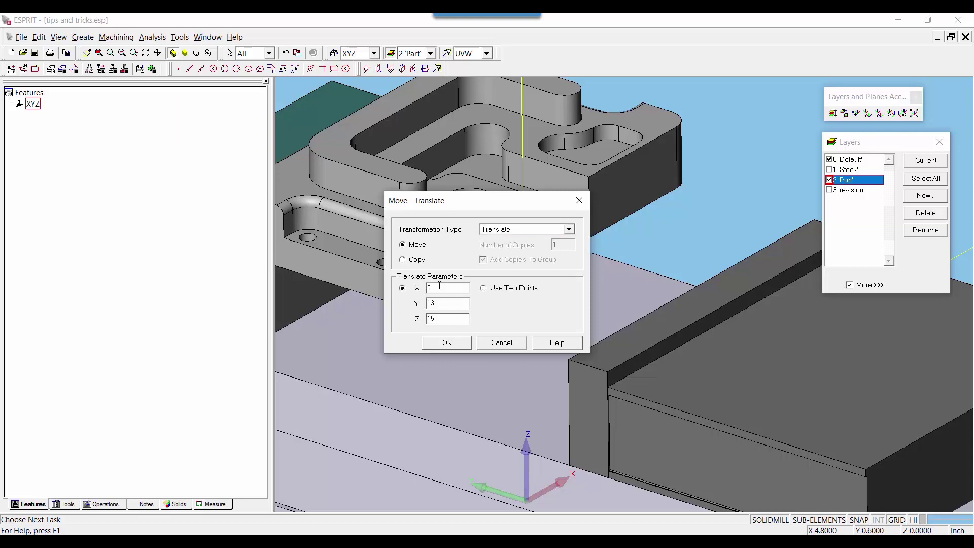
pyautogui.hotkey('ctrl', 'v')
pyautogui.click(439, 347)
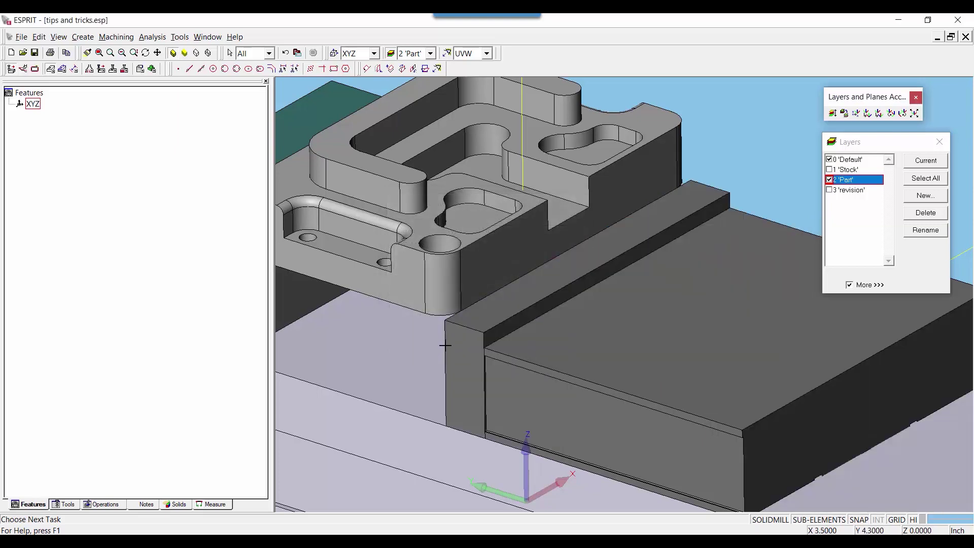
pyautogui.scroll(-5, 468, 316)
pyautogui.scroll(3, 477, 305)
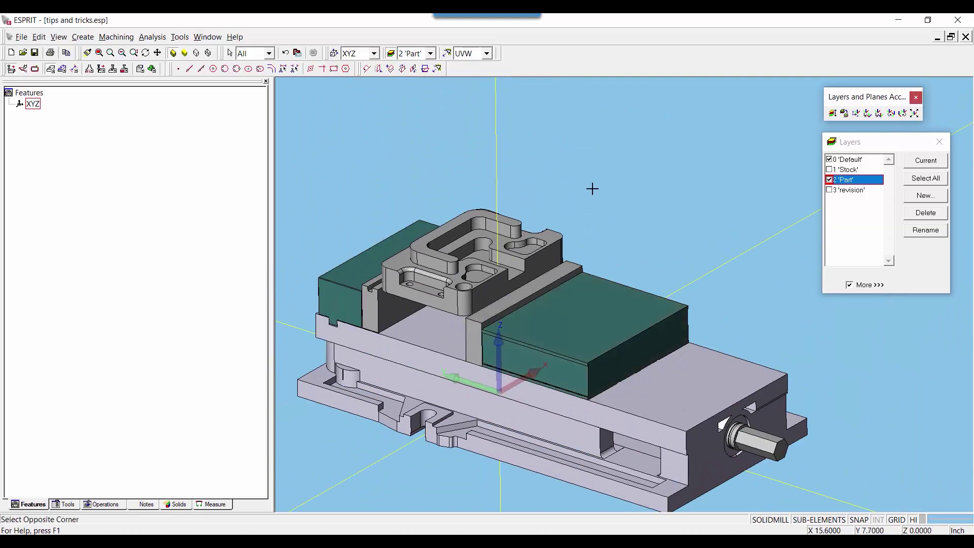
# Turn the Stock layer off to reveal the pocketed part seated between the vise jaws.
pyautogui.click(829, 169)
pyautogui.scroll(4, 442, 315)
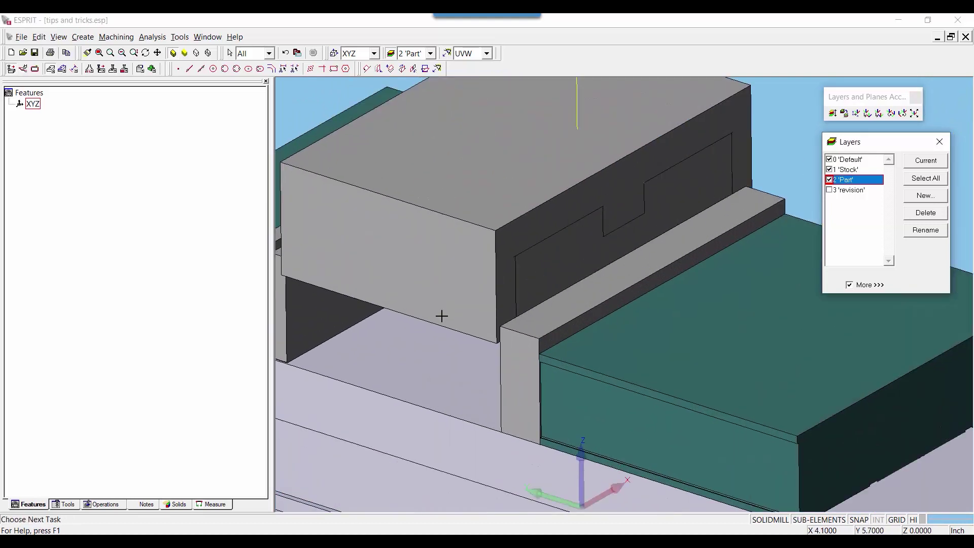
pyautogui.scroll(-1, 440, 320)
pyautogui.click(835, 171)
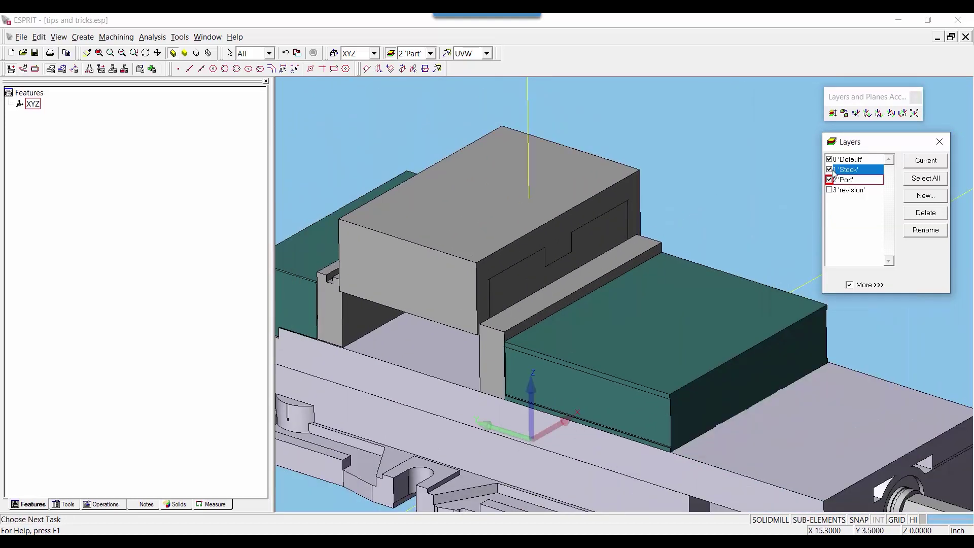
pyautogui.click(830, 170)
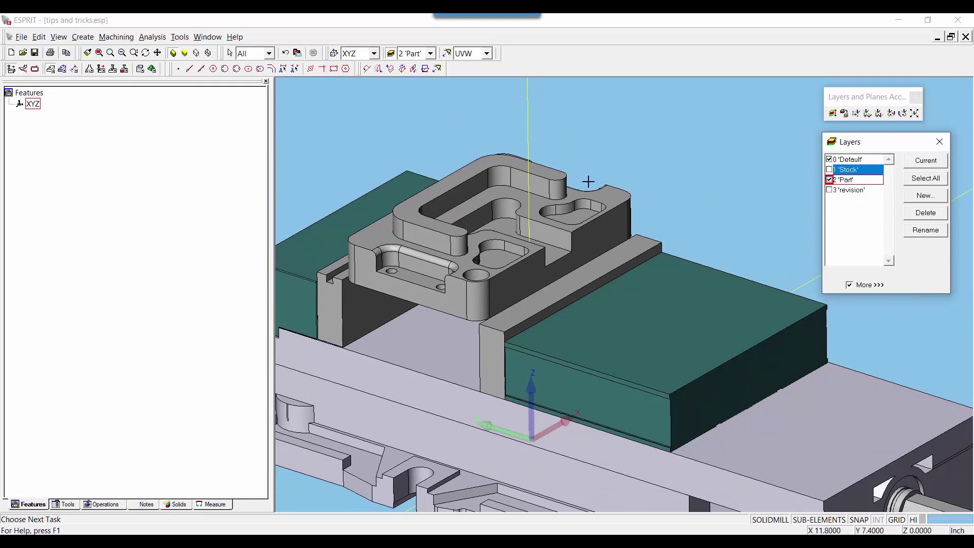
pyautogui.scroll(-5, 589, 181)
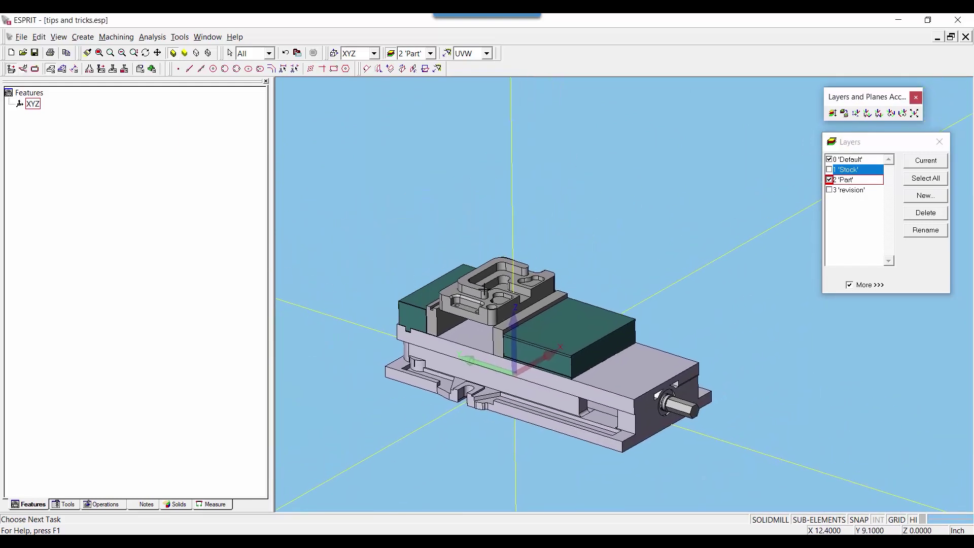
pyautogui.scroll(4, 512, 269)
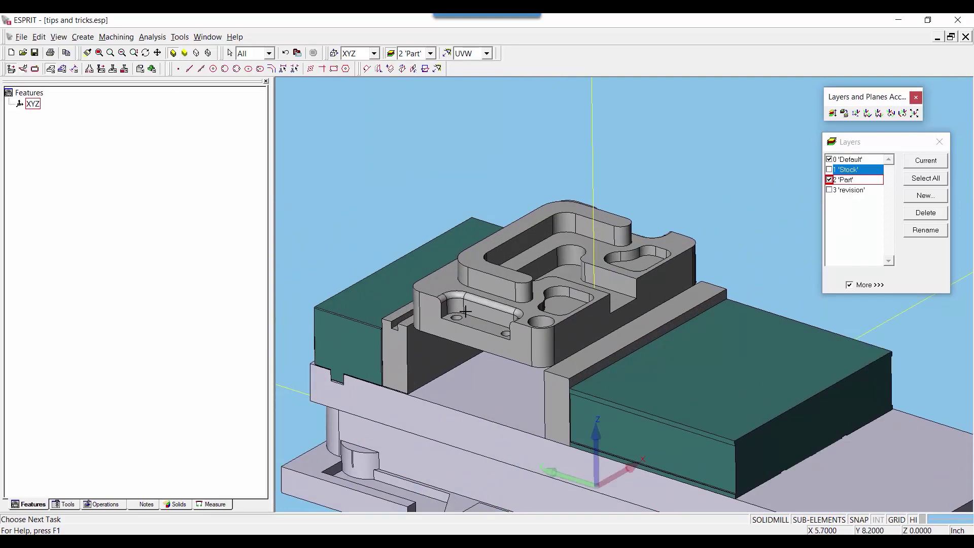
pyautogui.scroll(-5, 463, 306)
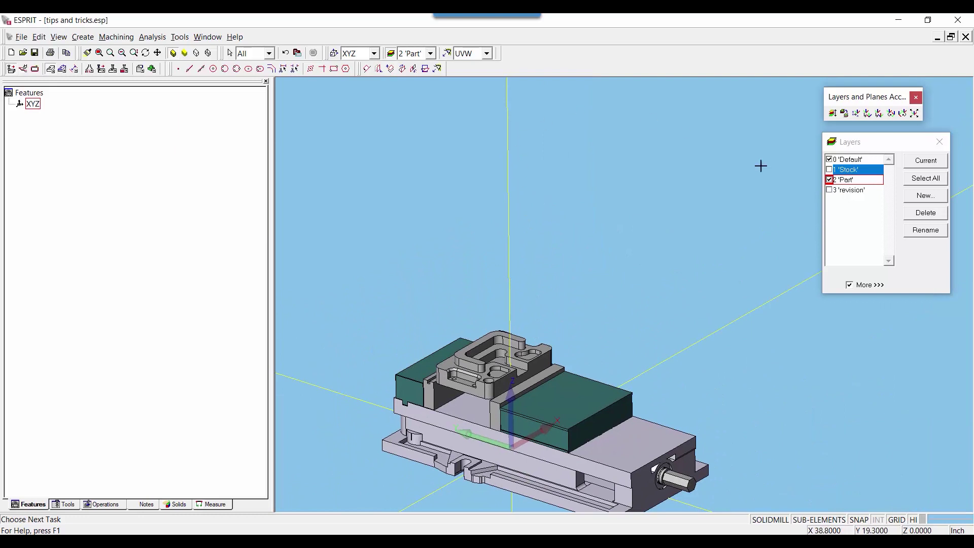
# Show the 'revision' layer and frame the revision part floating above the vise.
pyautogui.click(829, 190)
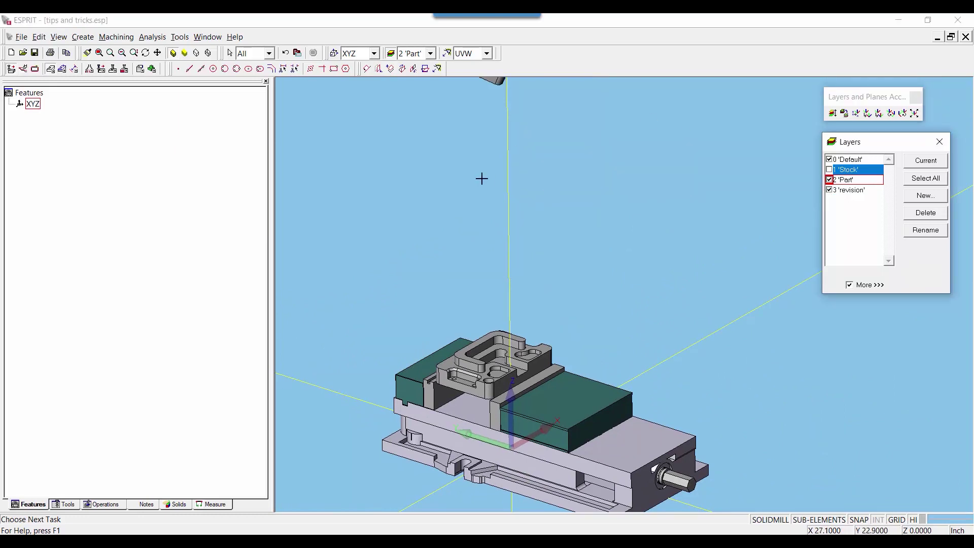
pyautogui.scroll(-3, 480, 178)
pyautogui.scroll(5, 508, 202)
pyautogui.scroll(-4, 508, 202)
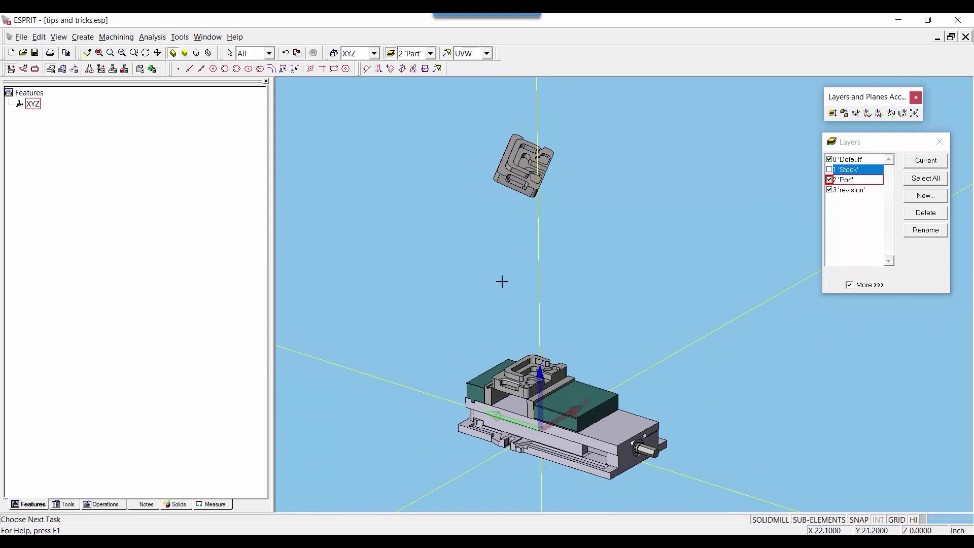
pyautogui.scroll(2, 501, 274)
pyautogui.moveTo(520, 200); pyautogui.dragTo(516, 223, button='middle')
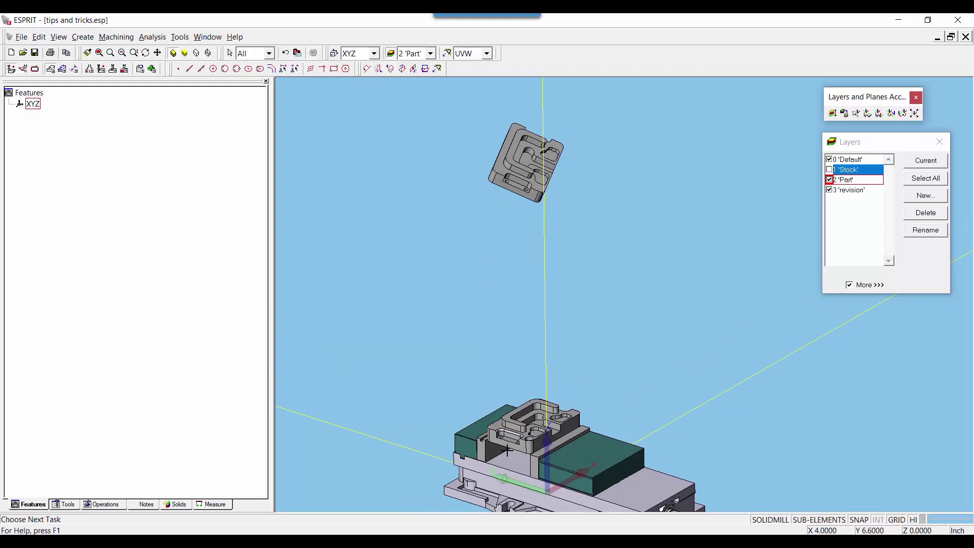
pyautogui.scroll(2, 507, 450)
pyautogui.moveTo(520, 431); pyautogui.dragTo(522, 187)
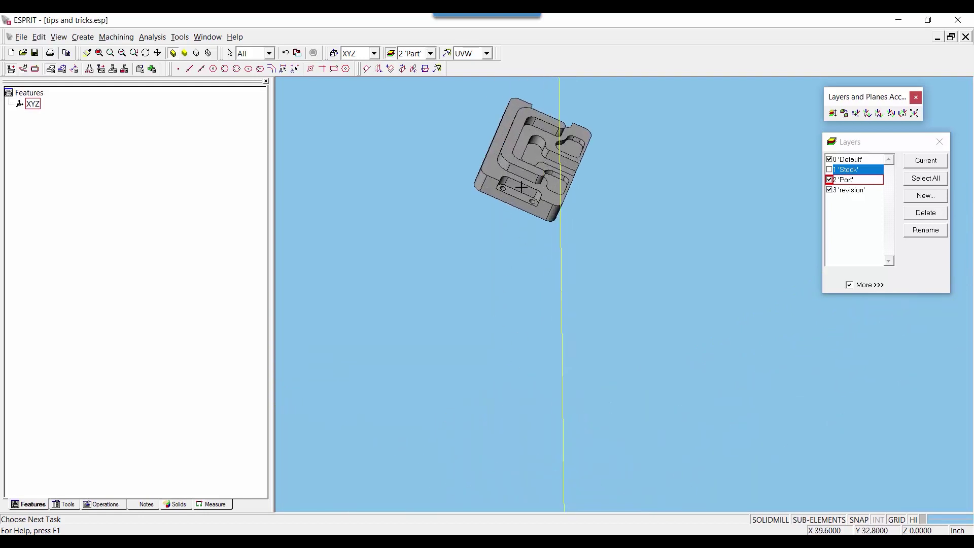
# Create a UVW work plane from the revision part's top face.
pyautogui.click(379, 70)
pyautogui.scroll(-2, 444, 257)
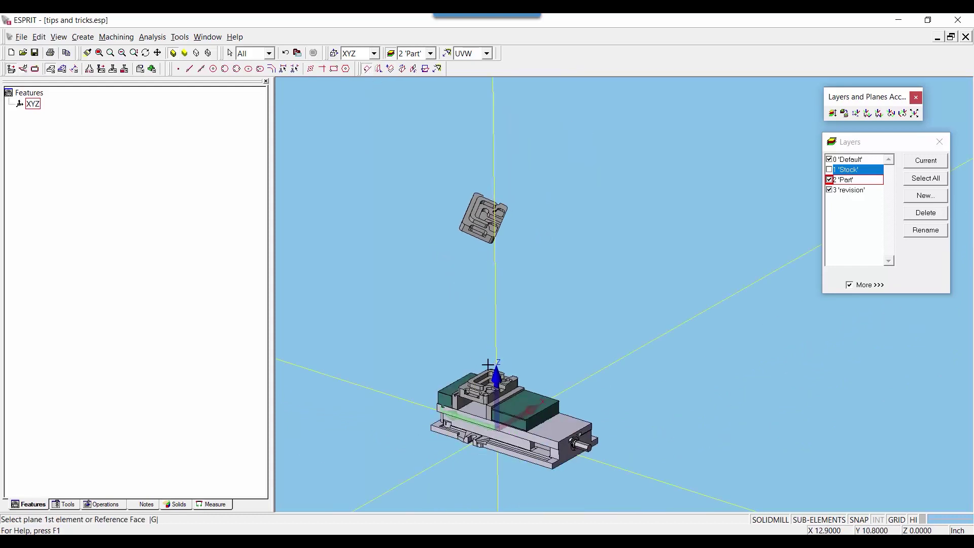
pyautogui.scroll(2, 470, 356)
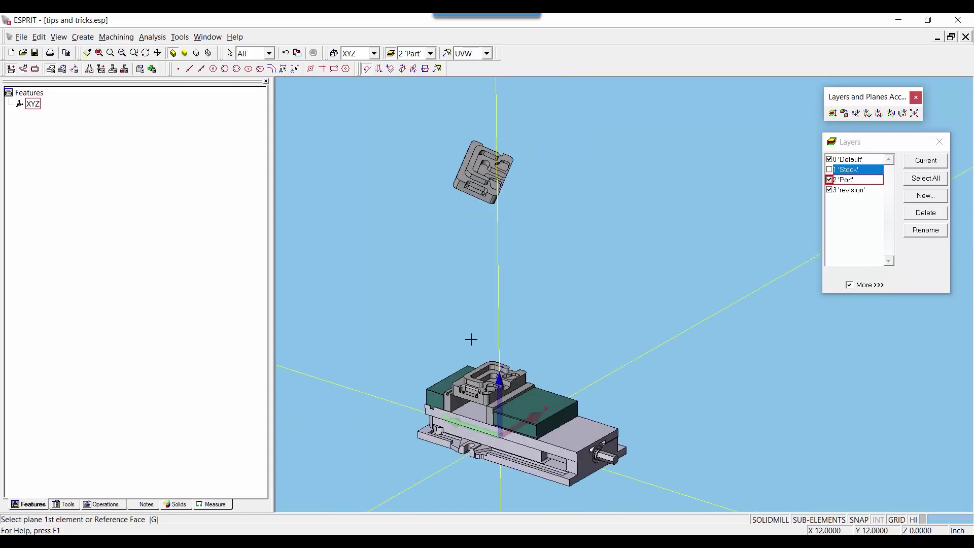
pyautogui.scroll(3, 479, 215)
pyautogui.click(471, 196)
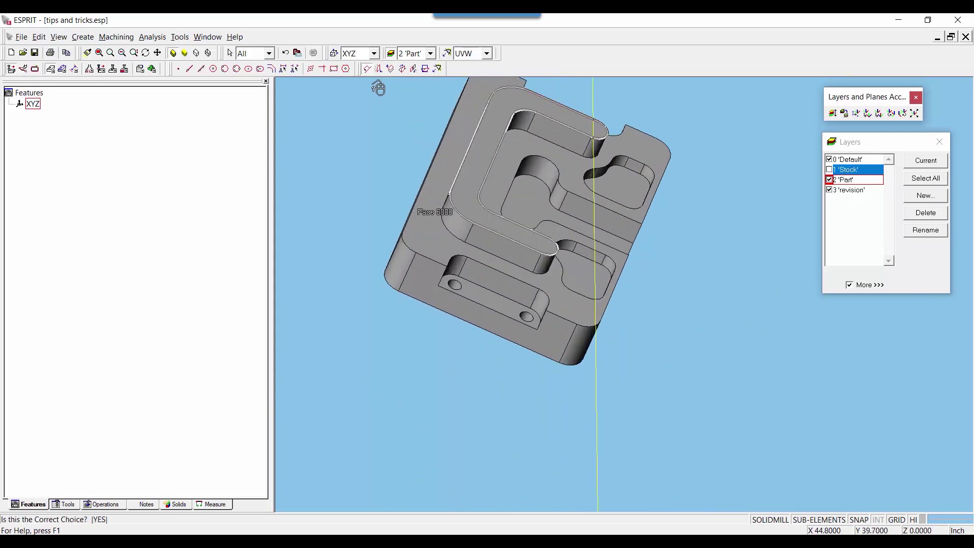
pyautogui.click(472, 193)
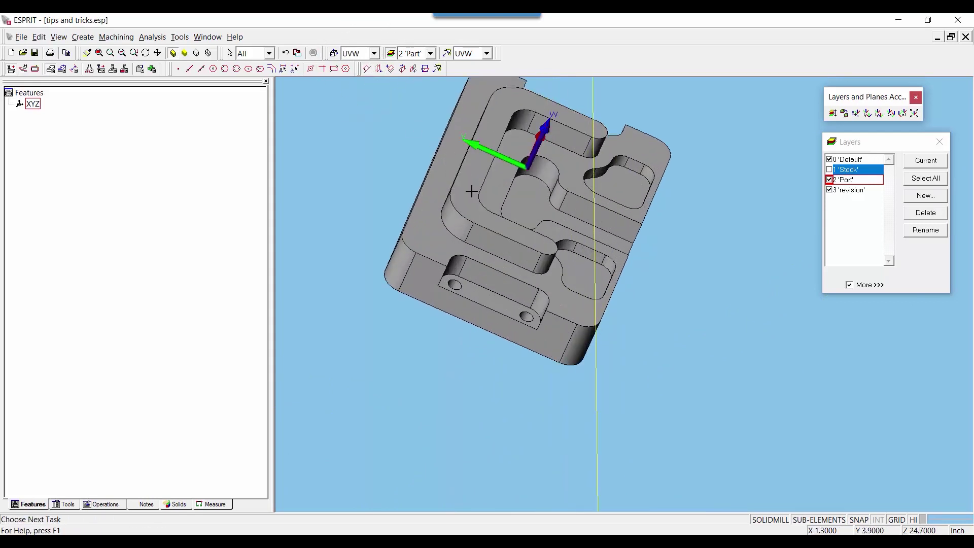
pyautogui.scroll(-6, 532, 170)
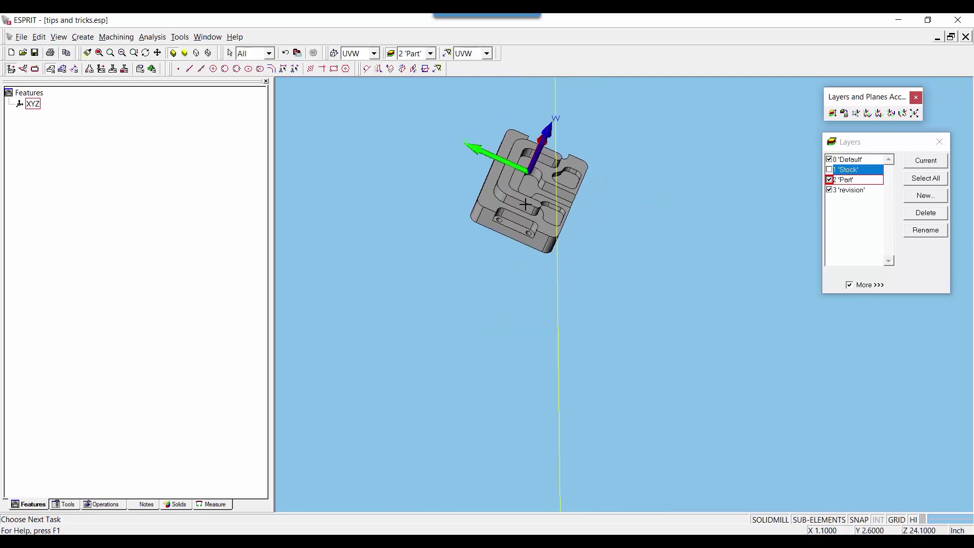
pyautogui.click(549, 187)
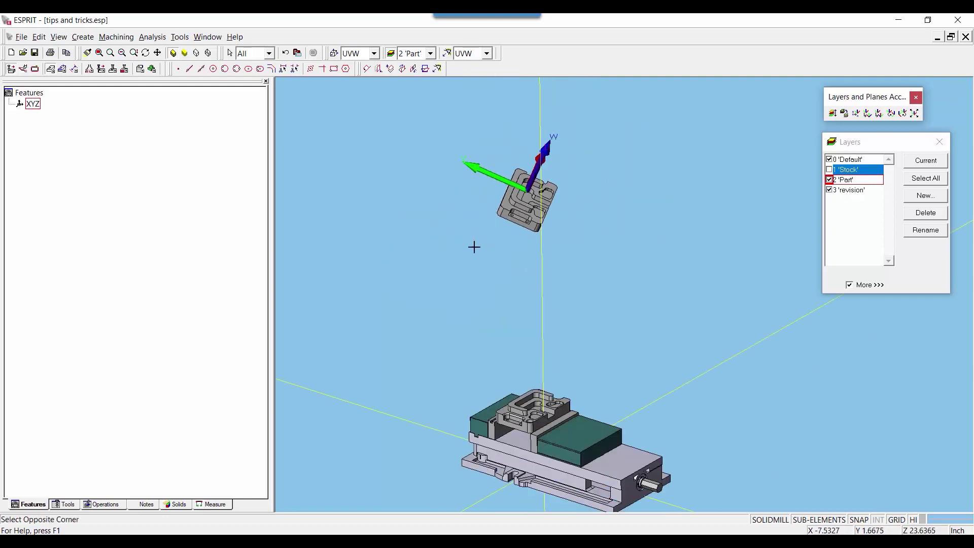
# Select the revision part and start a Copy with the Align Plane transformation type.
pyautogui.click(474, 245)
pyautogui.rightClick(594, 209)
pyautogui.click(603, 219)
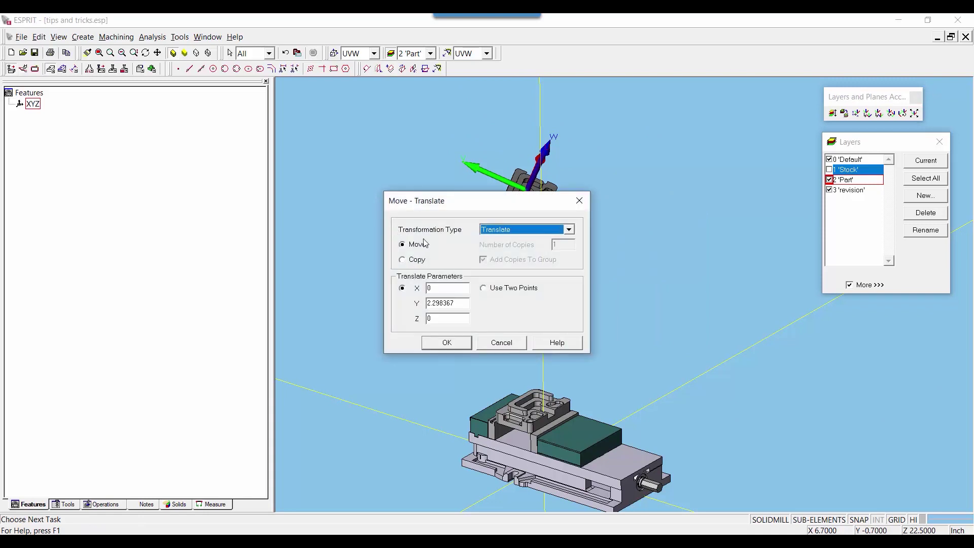
pyautogui.click(490, 231)
pyautogui.click(500, 241)
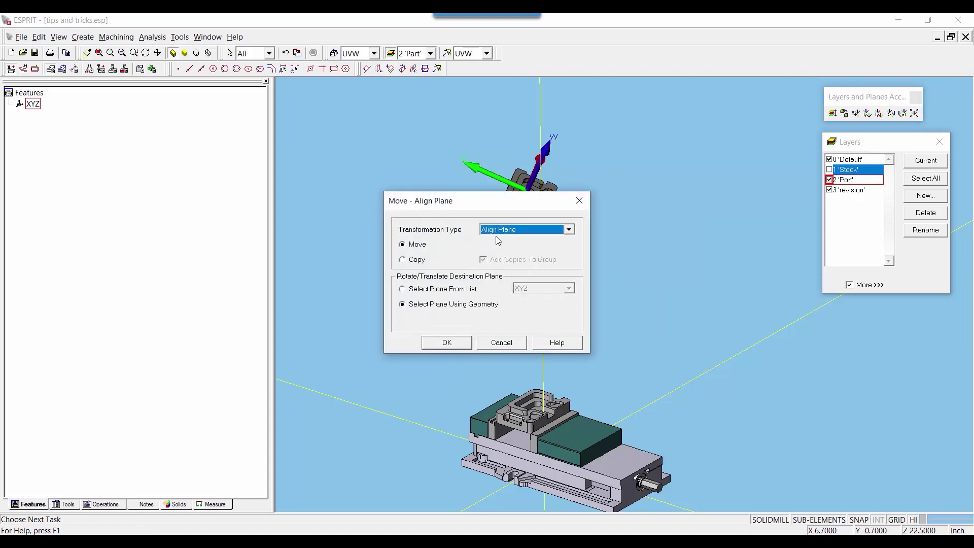
pyautogui.click(447, 343)
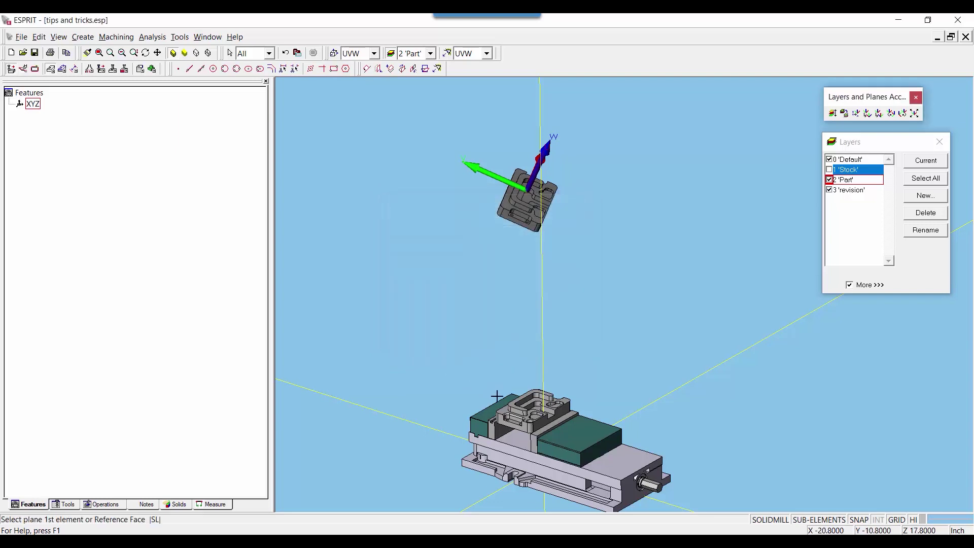
# Align the revision part onto the machined part's top face in the vise.
pyautogui.scroll(5, 537, 418)
pyautogui.click(537, 418)
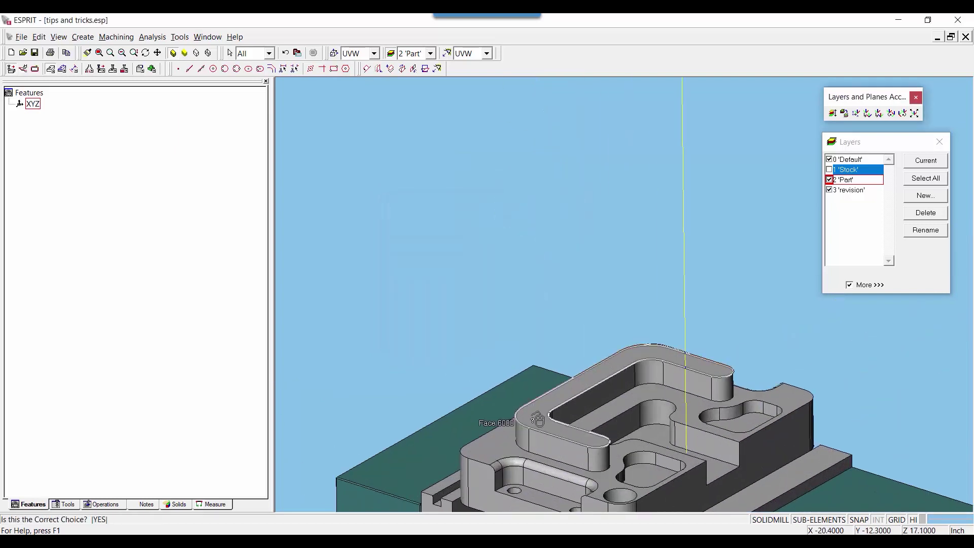
pyautogui.click(537, 418)
pyautogui.click(411, 263)
pyautogui.click(490, 394)
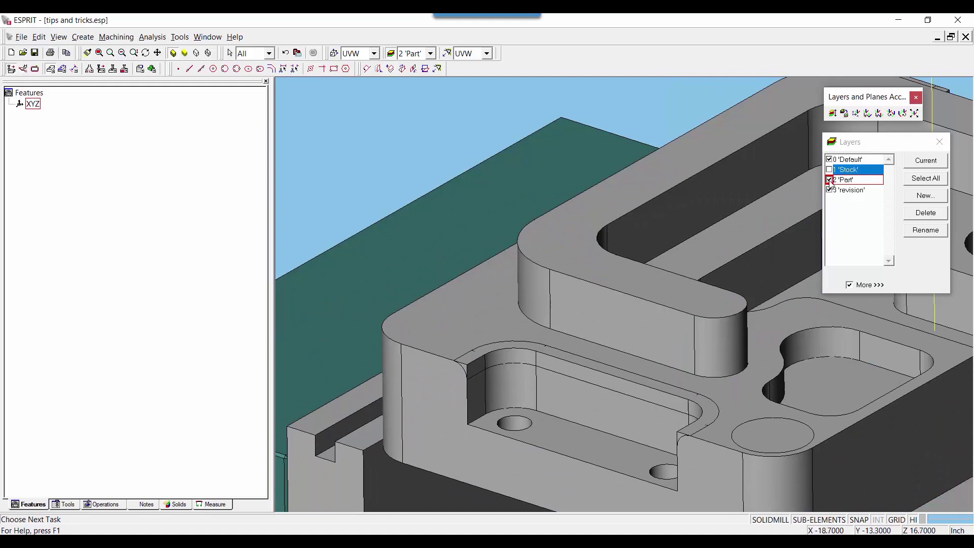
# Toggle the Part layer off and on to compare, then hide the revision layer.
pyautogui.click(830, 180)
pyautogui.click(830, 180)
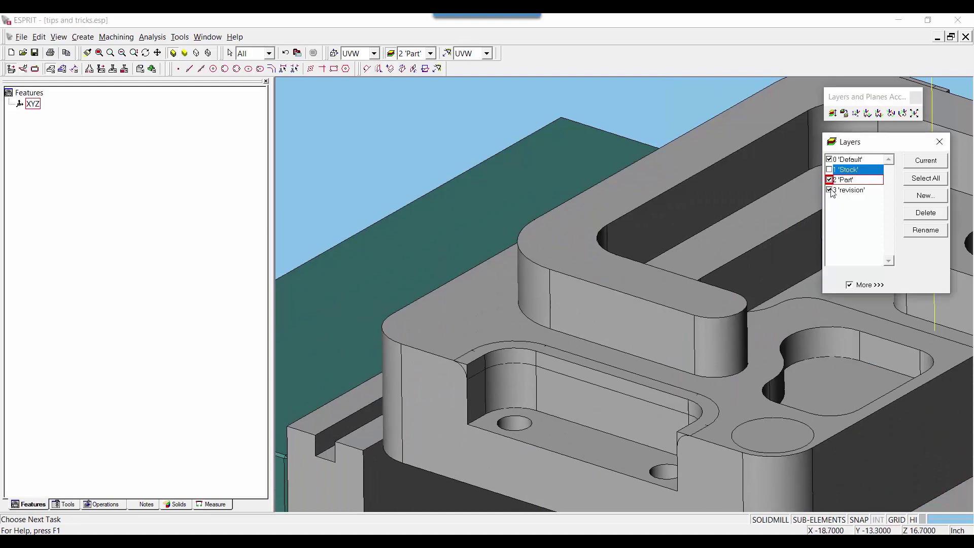
pyautogui.click(831, 190)
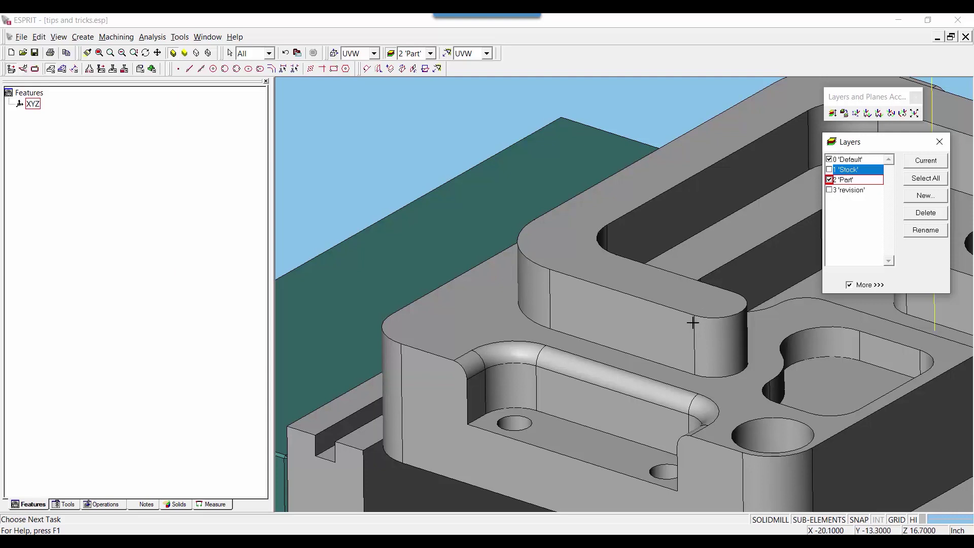